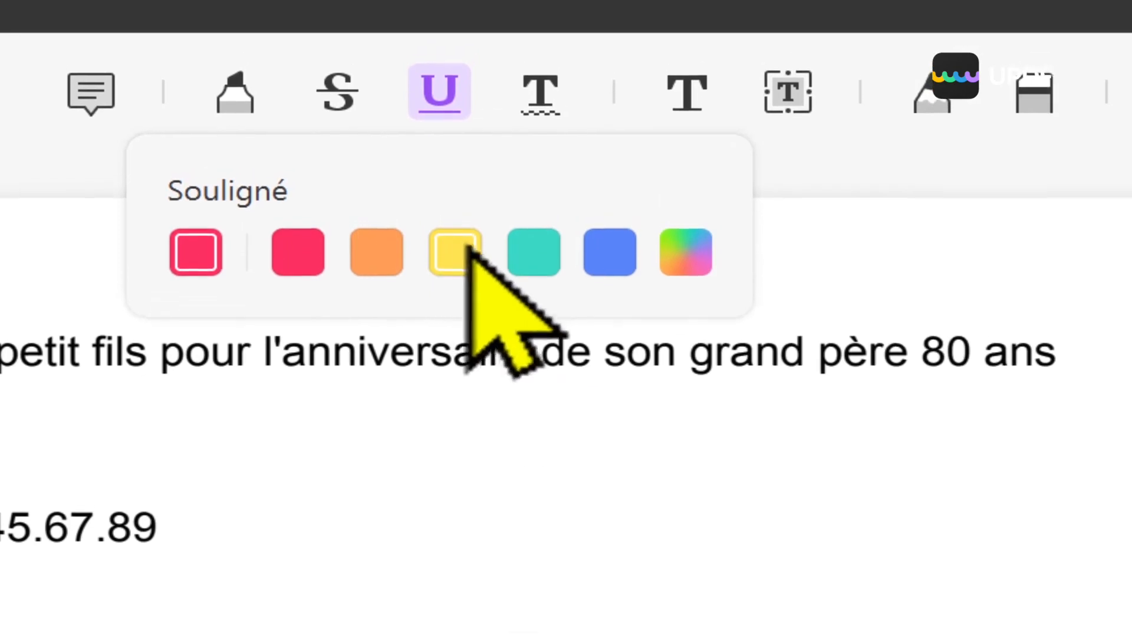
# Set the underline colour to blue.
pyautogui.click(612, 235)
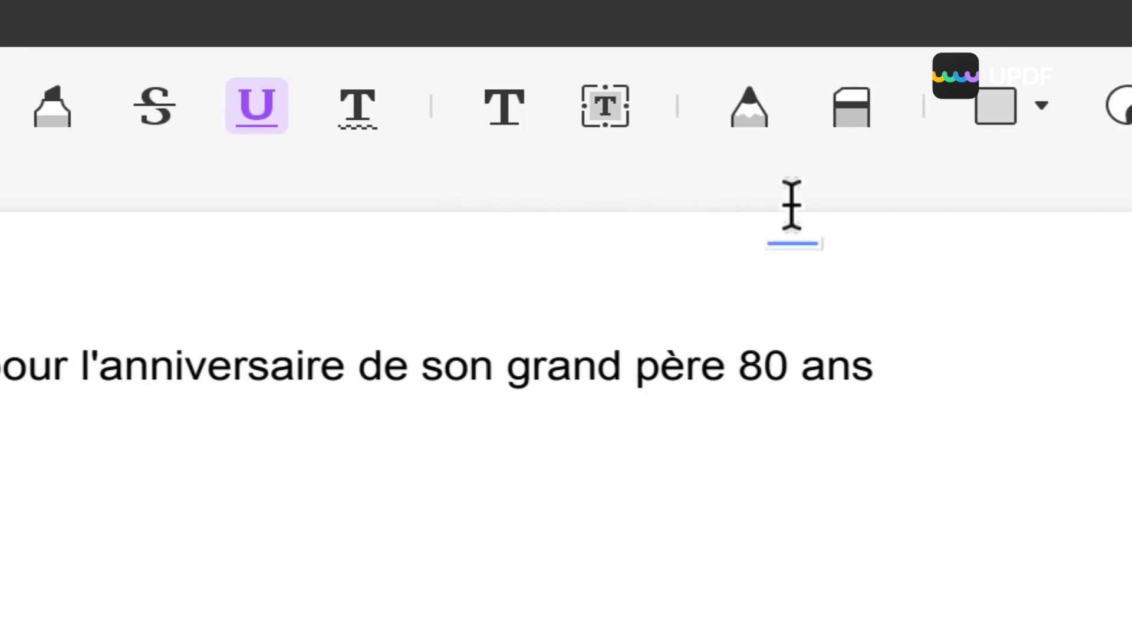
# Add a text box beside the sender's phone line containing the text "Modifier l'adresse".
pyautogui.click(607, 106)
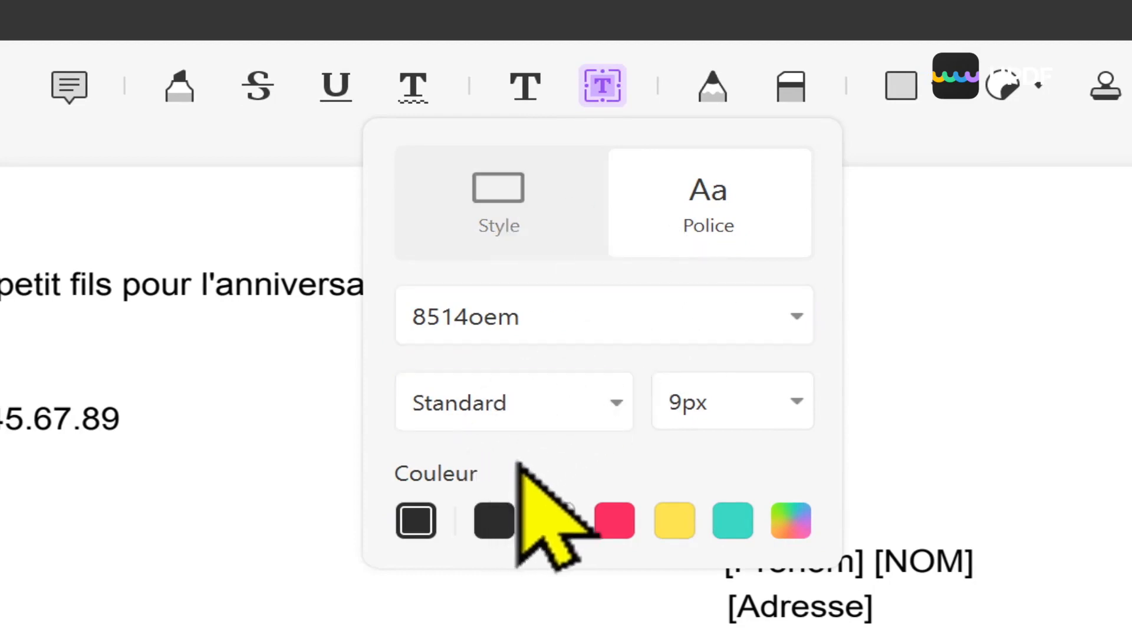
pyautogui.click(555, 392)
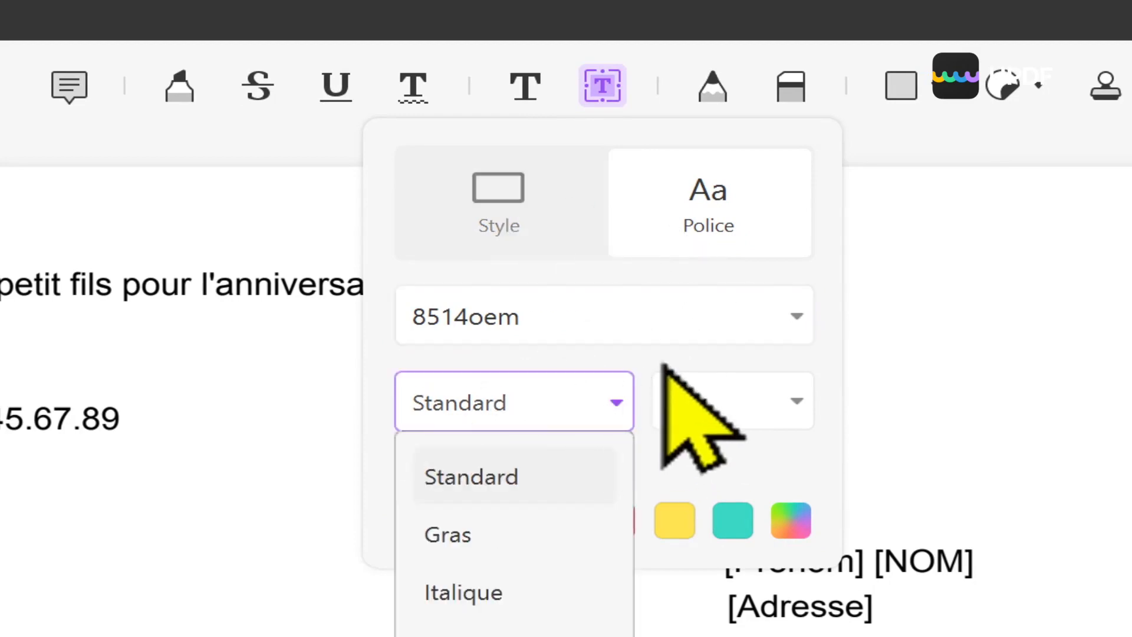
pyautogui.click(719, 309)
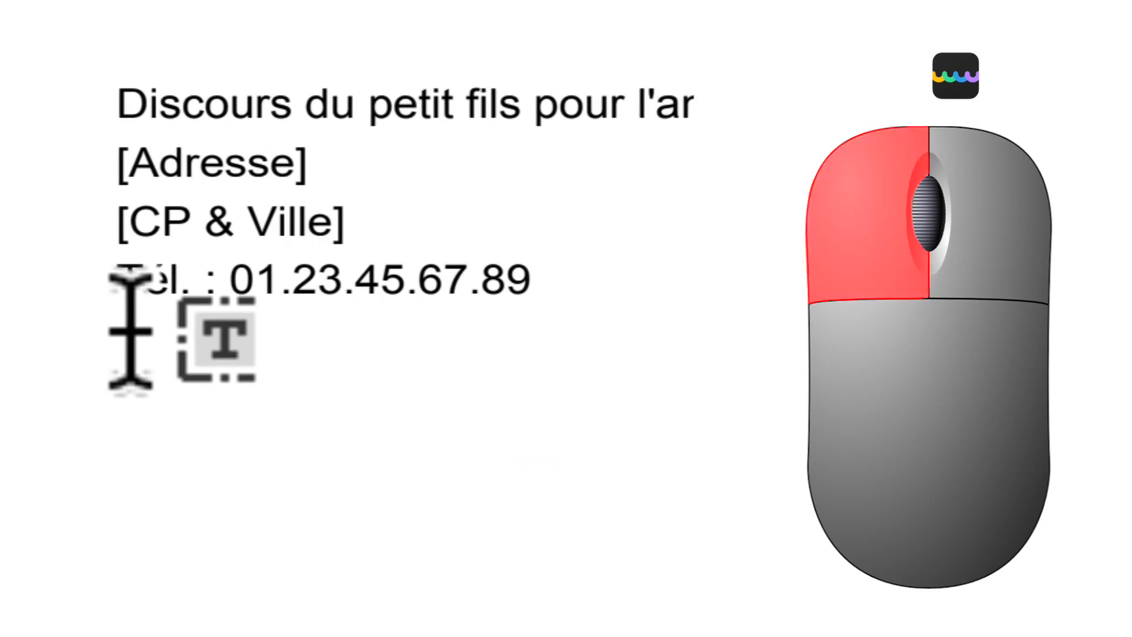
pyautogui.click(128, 330)
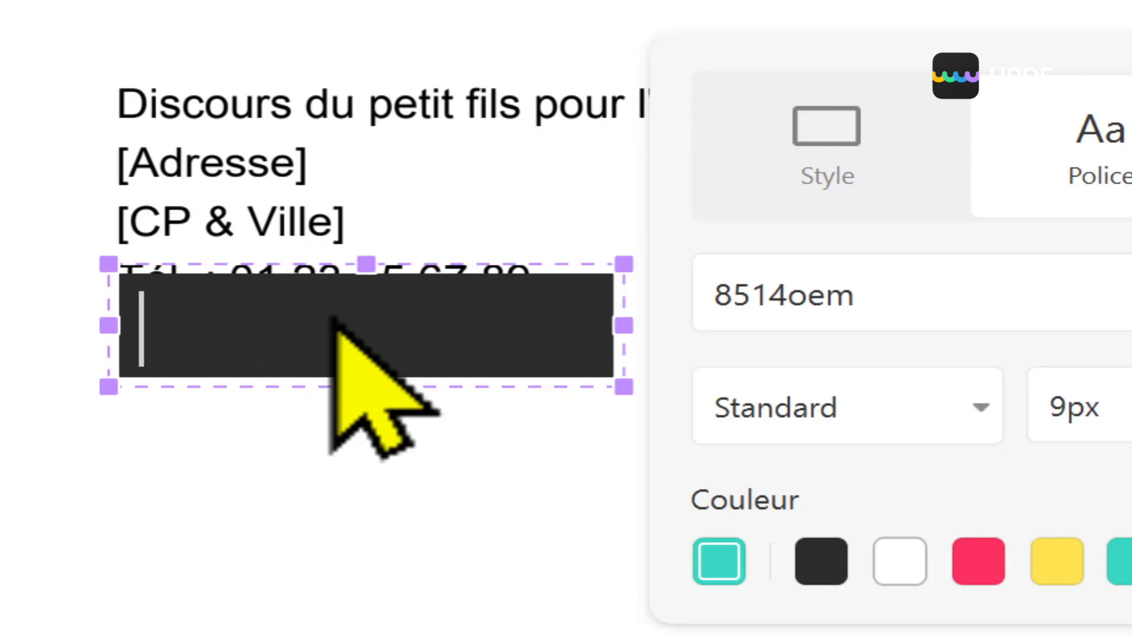
pyautogui.write("Modifier l'")
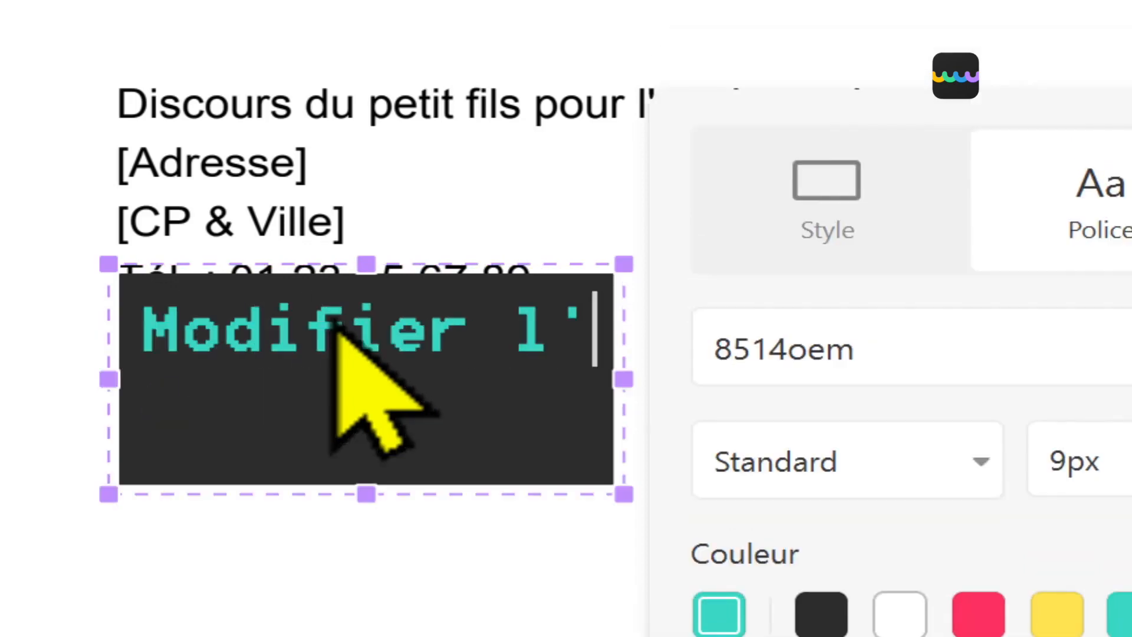
pyautogui.write('&dresse')
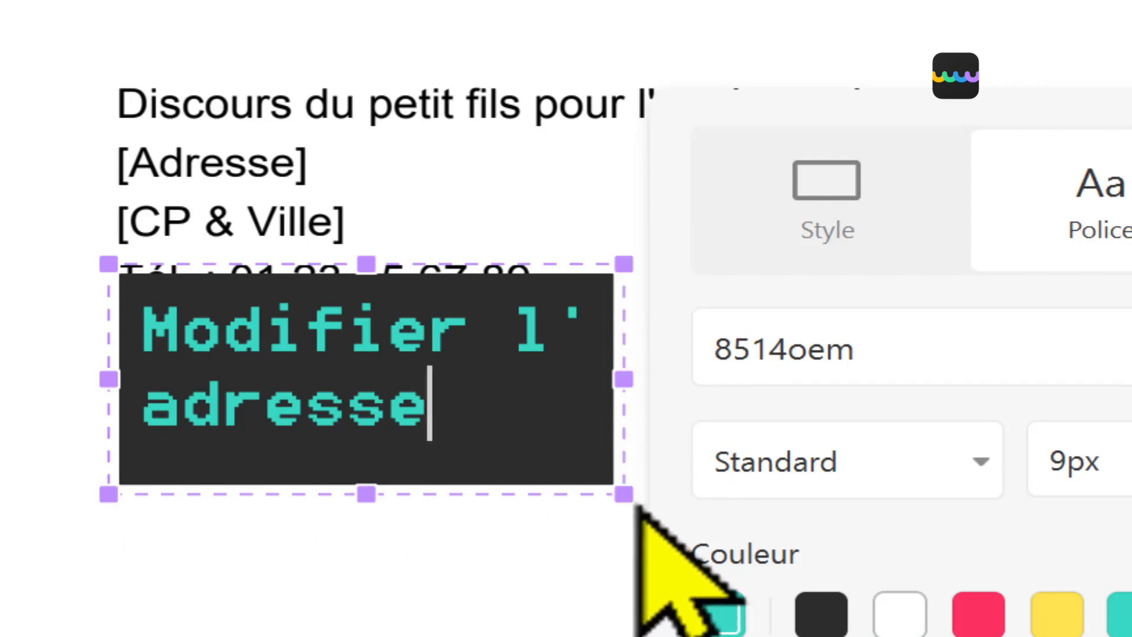
# Widen the "Modifier l'adresse" text box to fit its text on one line and position it just below the sender's phone line.
pyautogui.moveTo(624, 379); pyautogui.dragTo(923, 353)
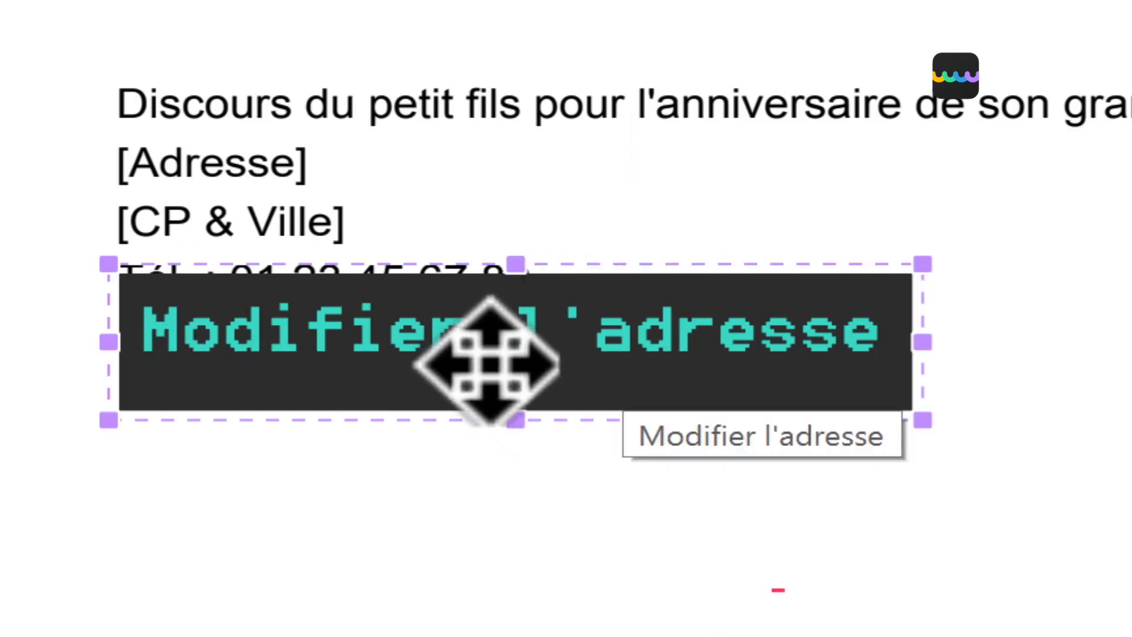
pyautogui.click(377, 363)
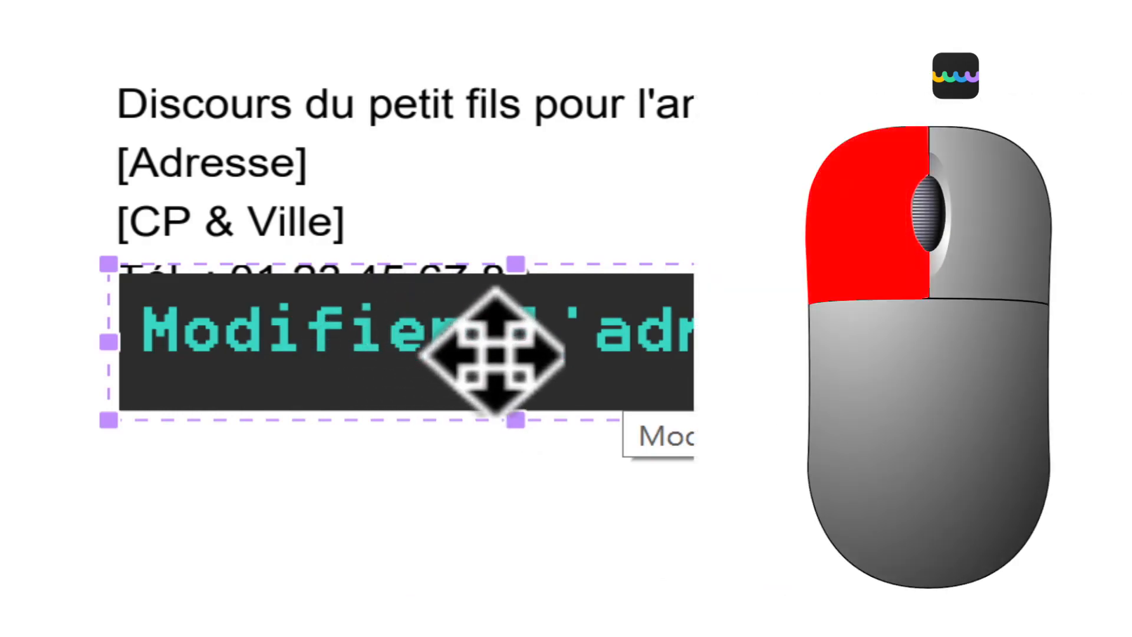
pyautogui.moveTo(495, 354); pyautogui.dragTo(725, 550)
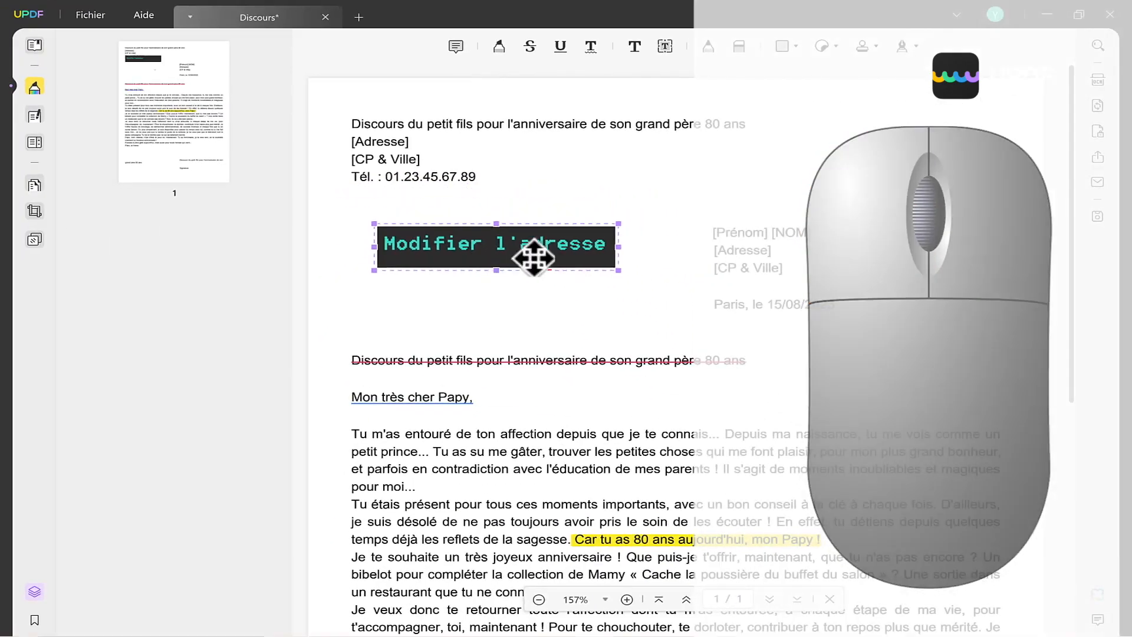
pyautogui.moveTo(533, 257); pyautogui.dragTo(497, 199)
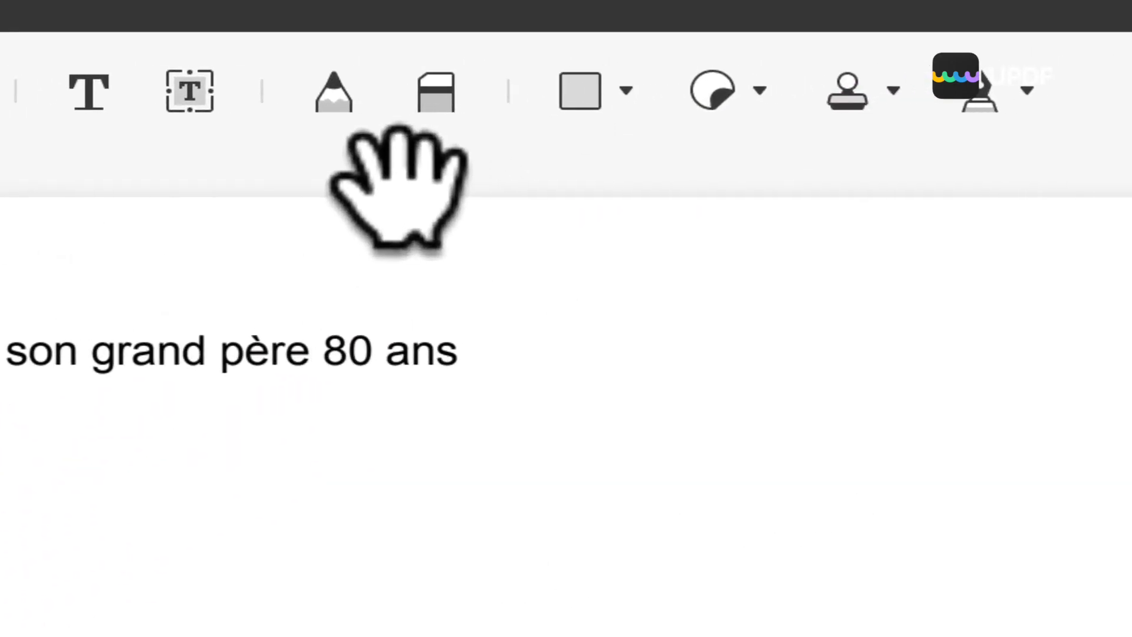
# Draw a freehand pencil stroke beside the recipient's address block.
pyautogui.click(342, 99)
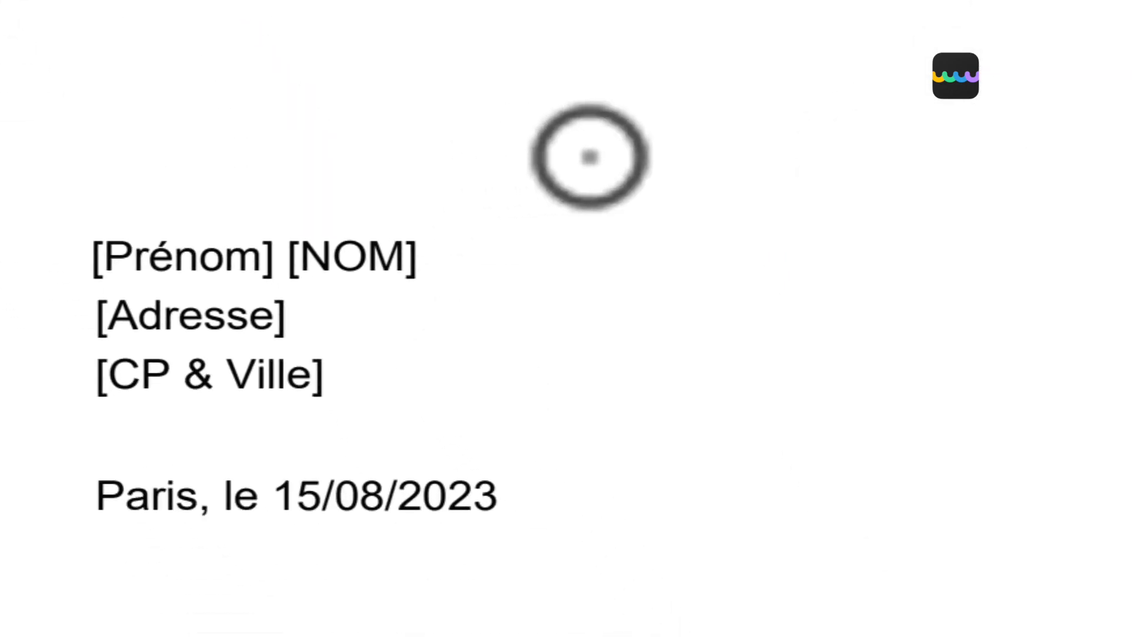
pyautogui.moveTo(637, 336)
pyautogui.mouseDown()
pyautogui.moveTo(622, 116)
pyautogui.moveTo(616, 199)
pyautogui.moveTo(639, 210)
pyautogui.mouseUp()
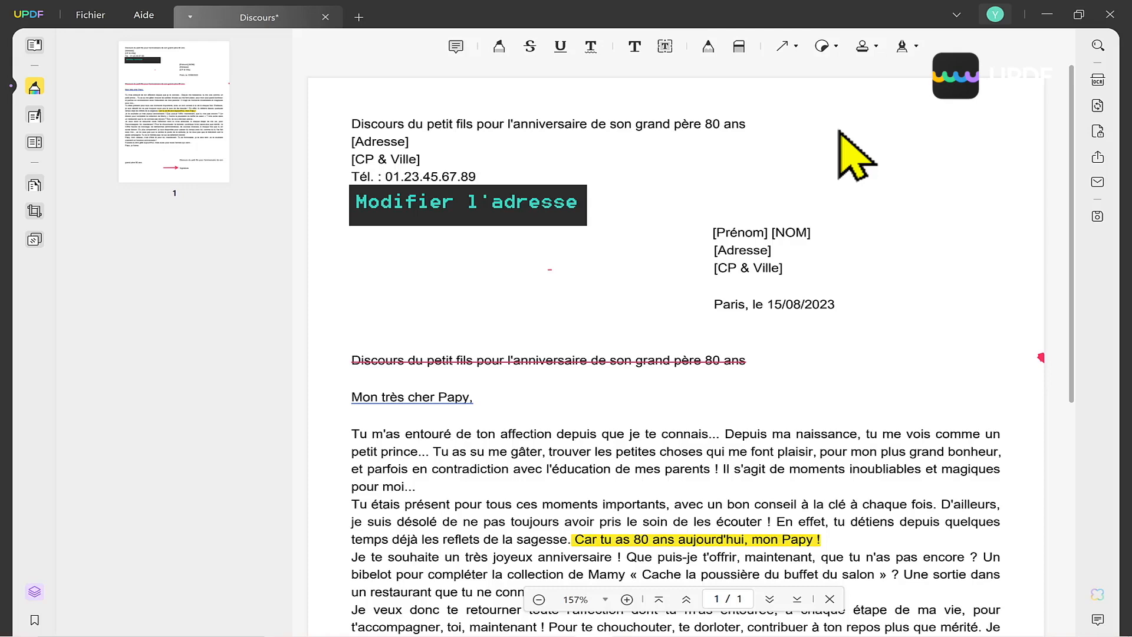
# Place the hand-drawn red circle sticker by the recipient's address block and enlarge it to surround the address and date.
pyautogui.click(828, 51)
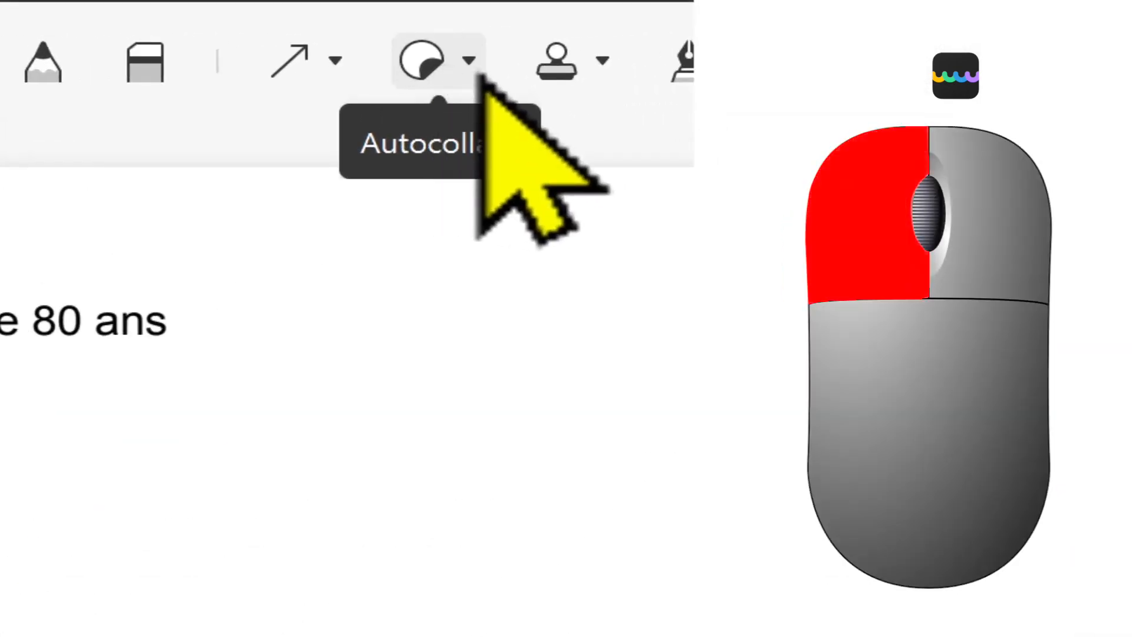
pyautogui.click(436, 62)
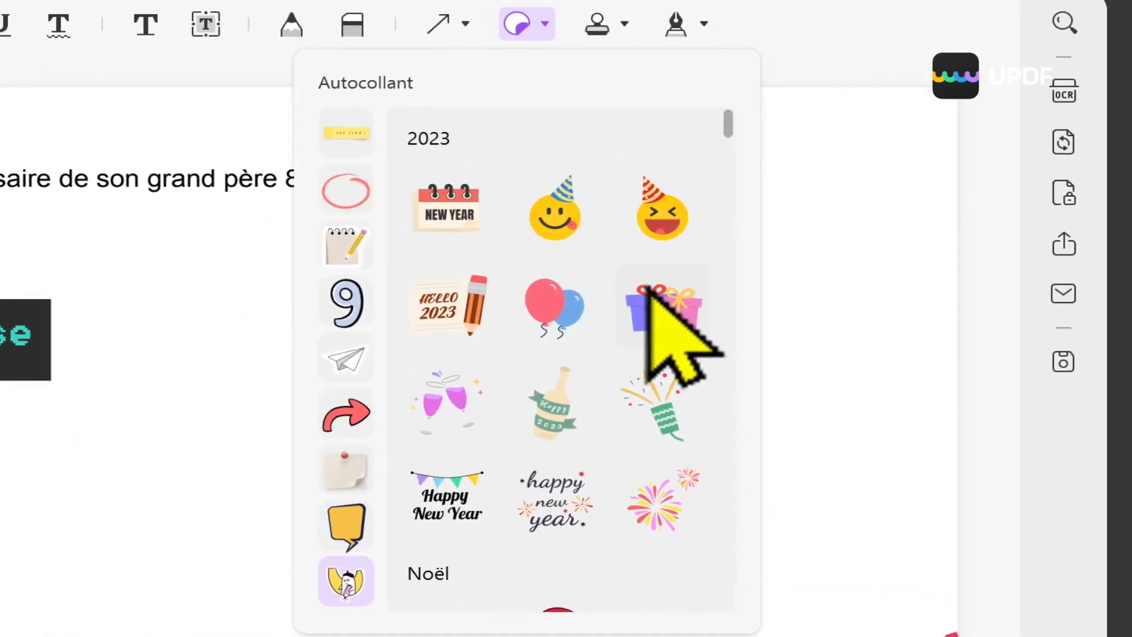
pyautogui.scroll(-20, 549, 265)
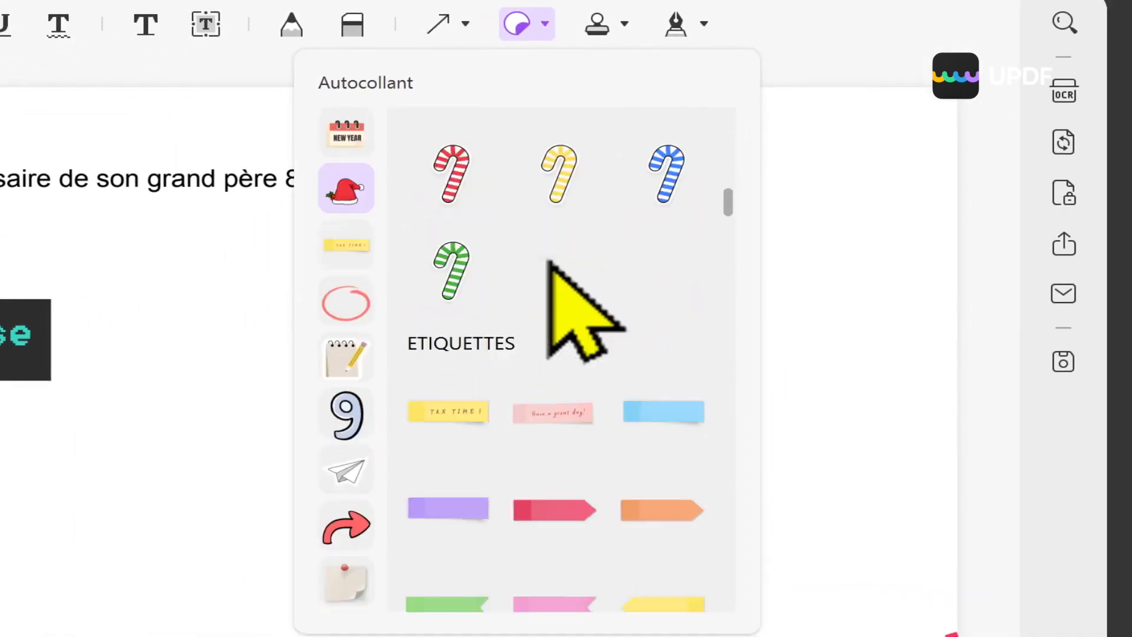
pyautogui.scroll(8, 549, 265)
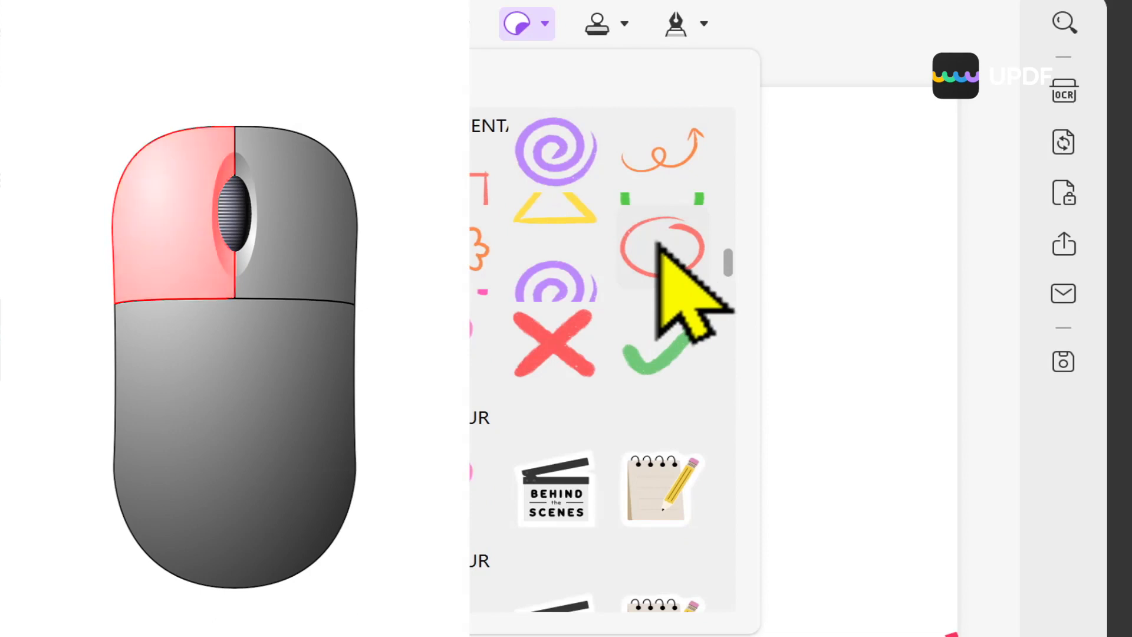
pyautogui.click(658, 246)
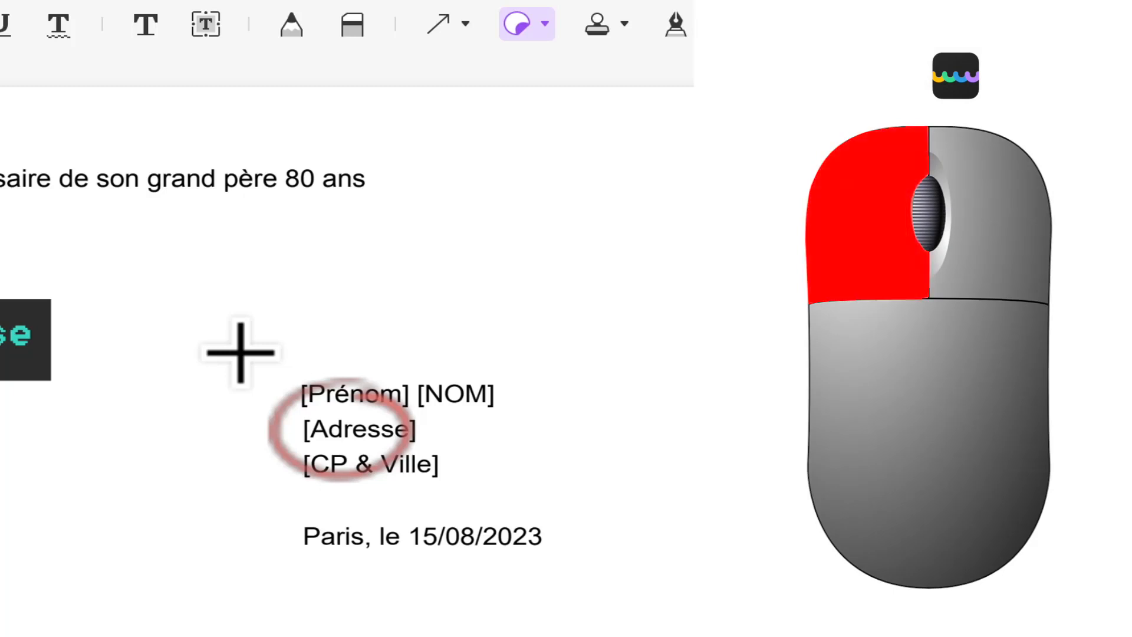
pyautogui.click(241, 353)
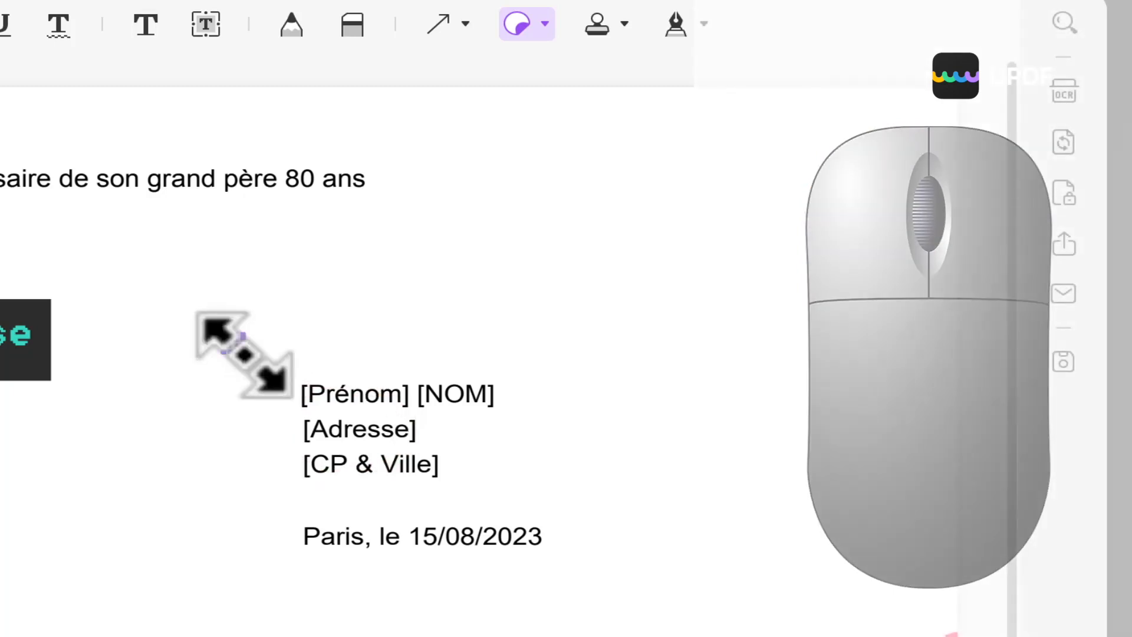
pyautogui.moveTo(244, 354); pyautogui.dragTo(590, 510)
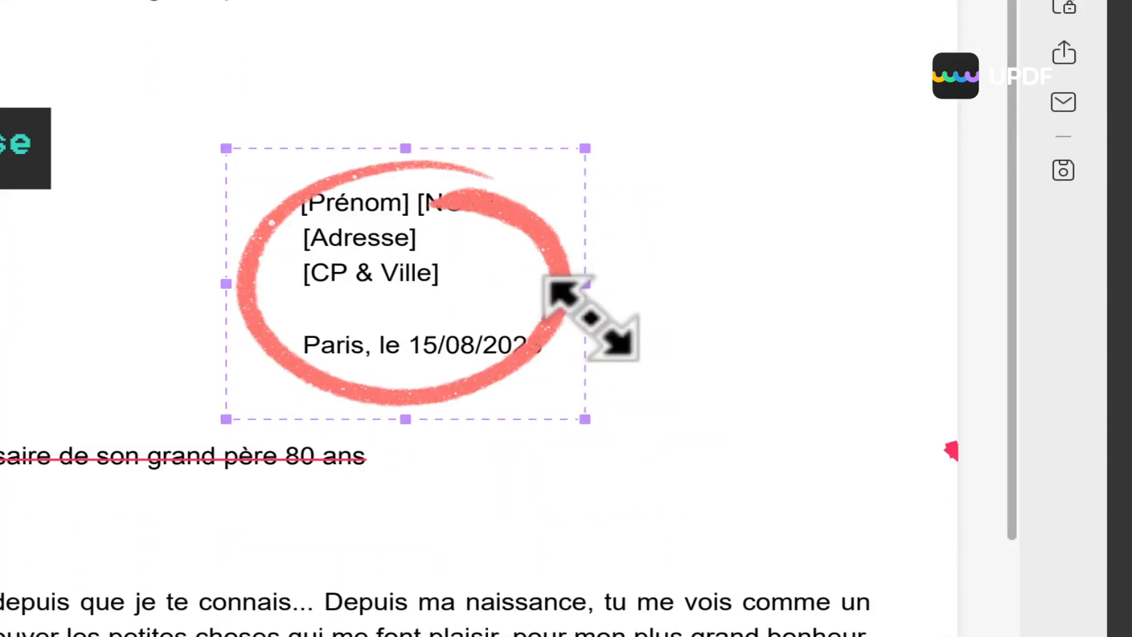
pyautogui.moveTo(590, 318); pyautogui.dragTo(601, 319)
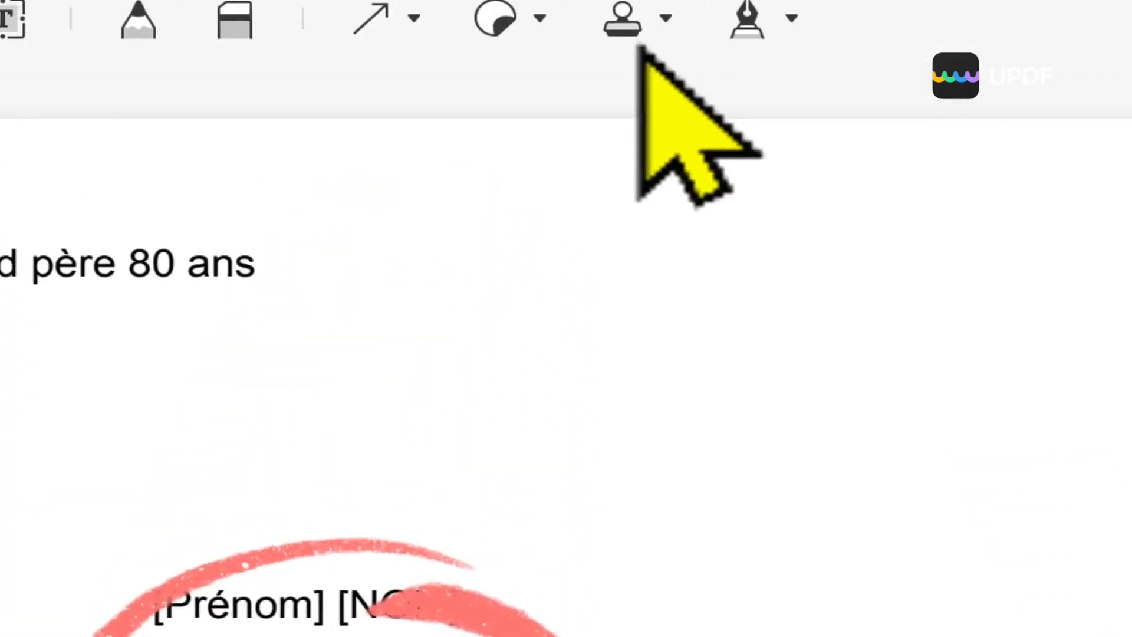
# Place the CONFIDENTIEL stamp over the beginning of the letter's body text and enlarge it.
pyautogui.click(646, 17)
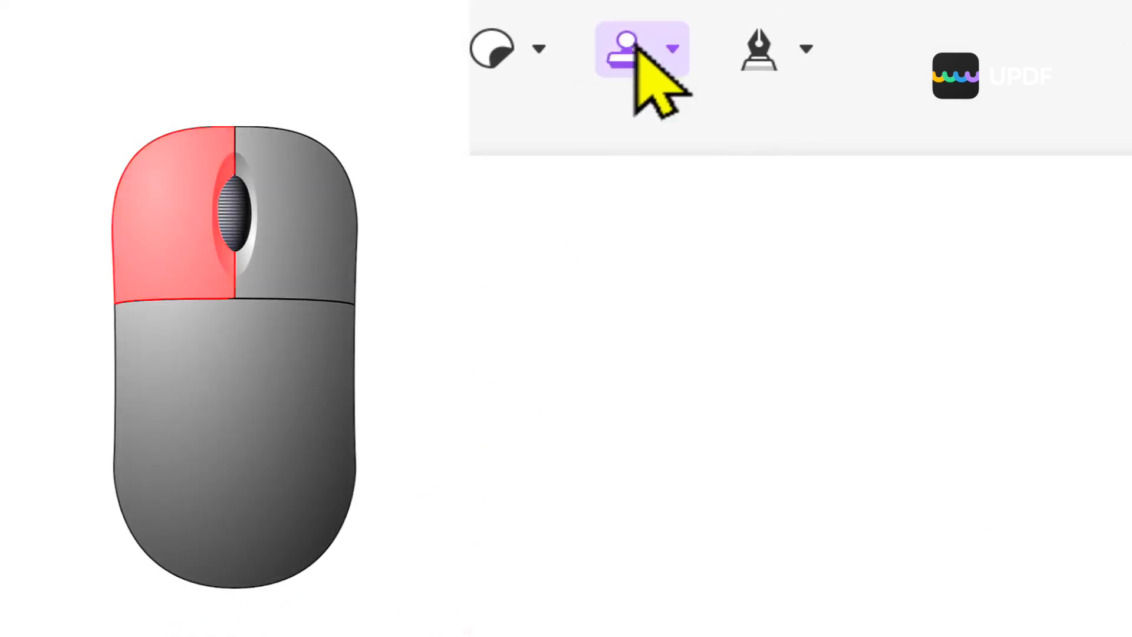
pyautogui.click(673, 49)
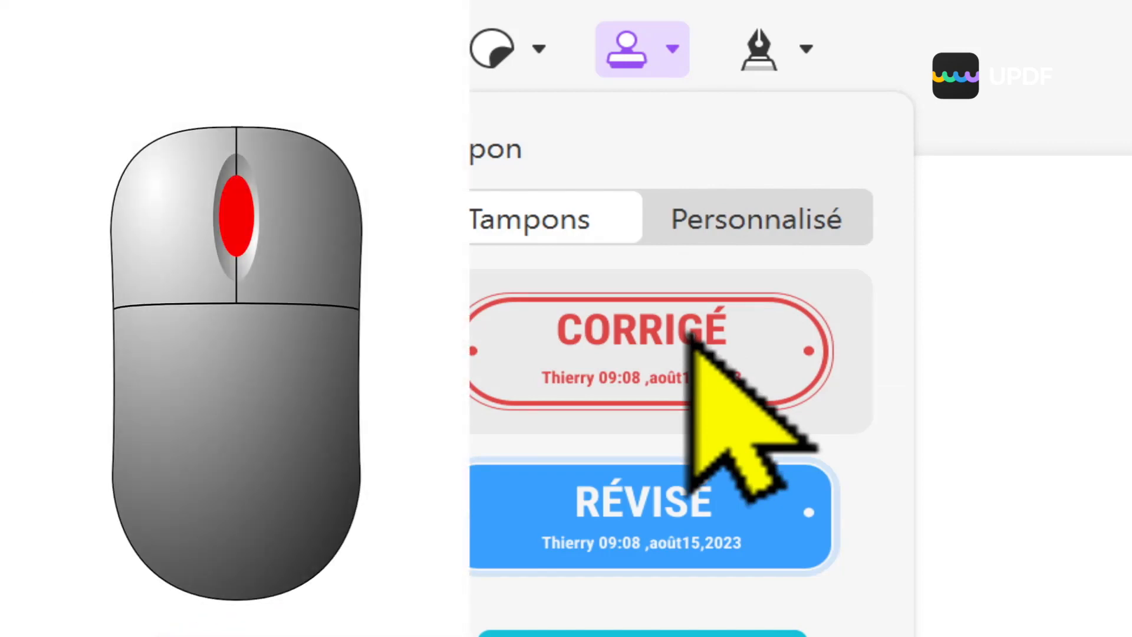
pyautogui.scroll(-3, 688, 335)
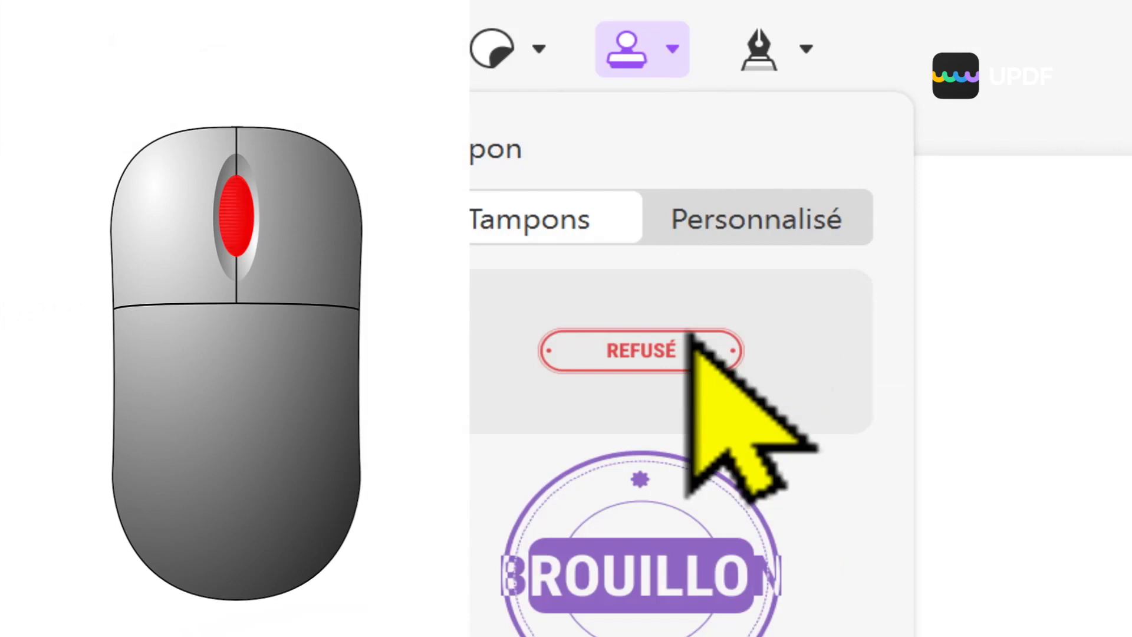
pyautogui.scroll(-2, 688, 333)
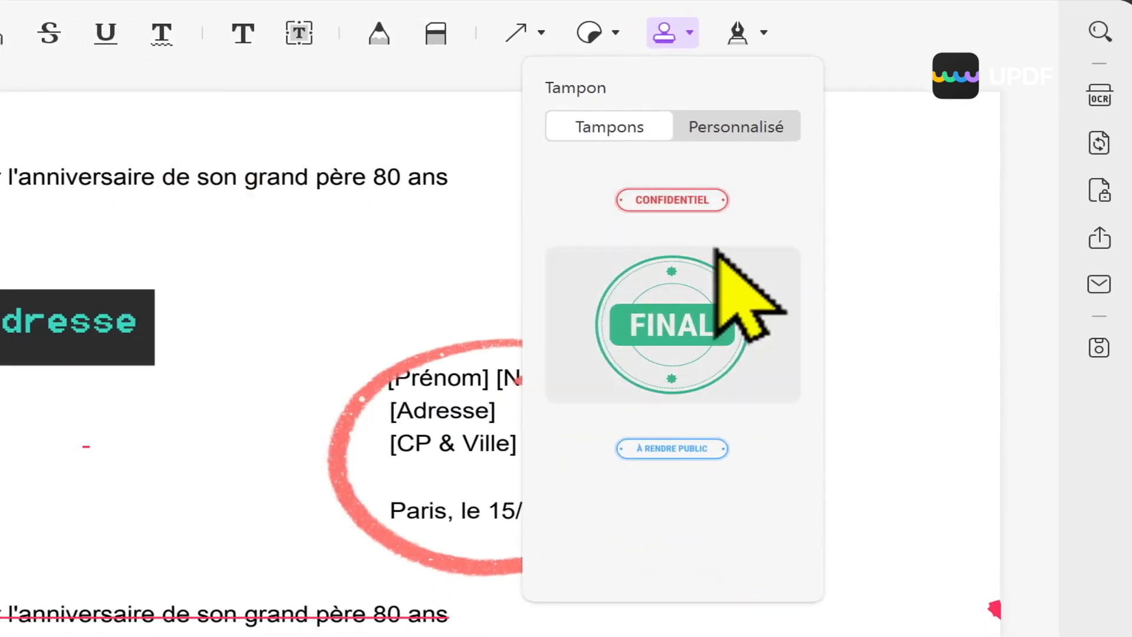
pyautogui.scroll(4, 719, 437)
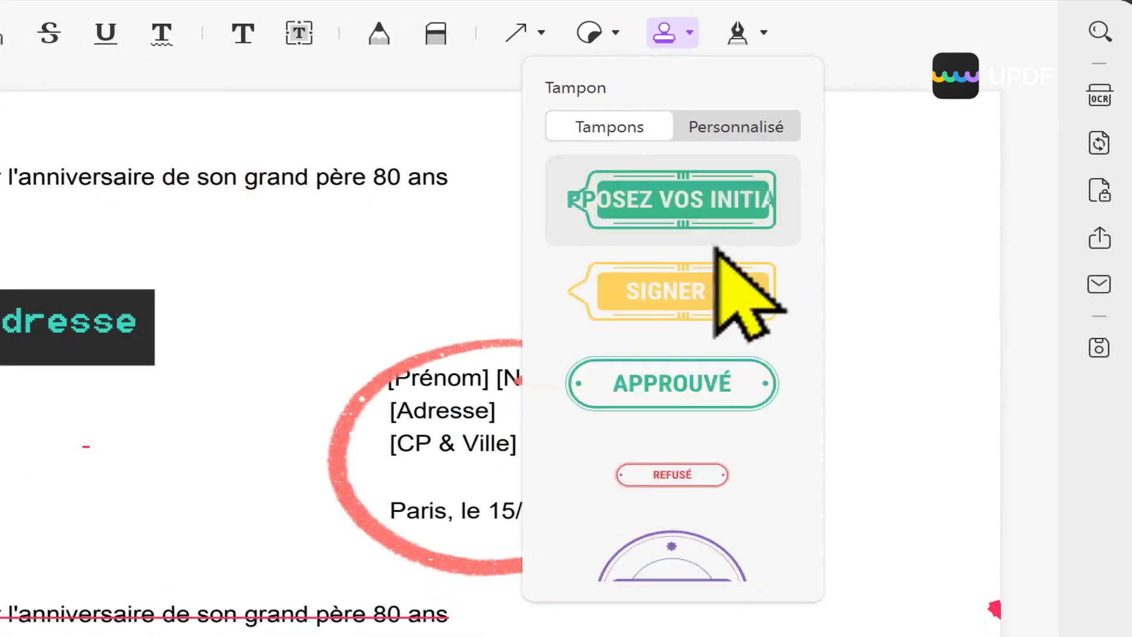
pyautogui.scroll(-4, 716, 248)
pyautogui.click(670, 538)
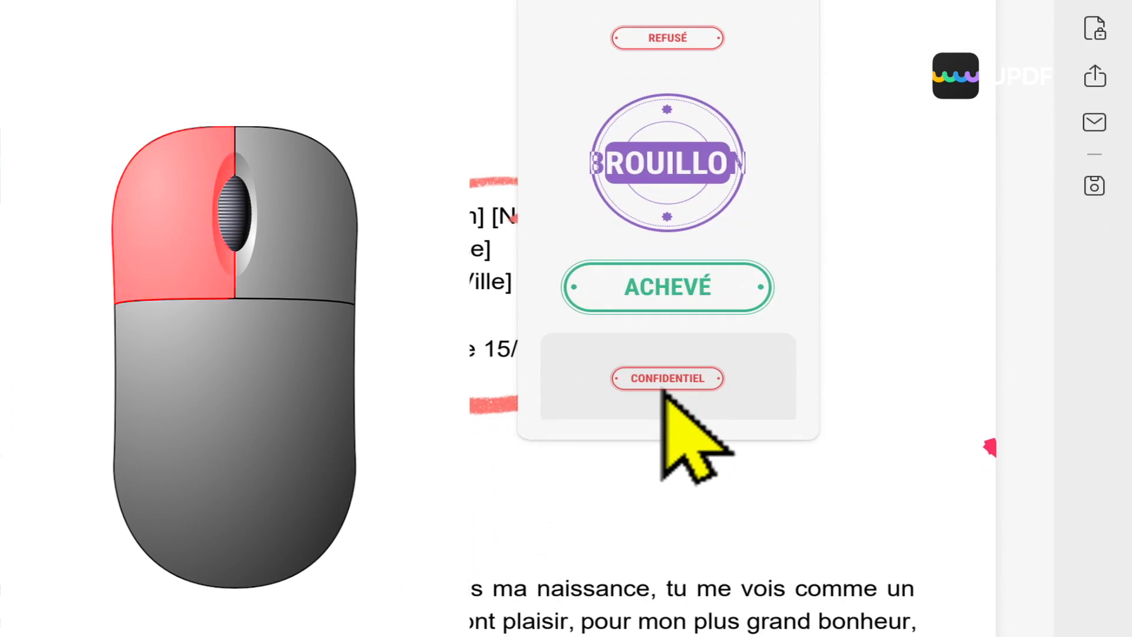
pyautogui.click(662, 390)
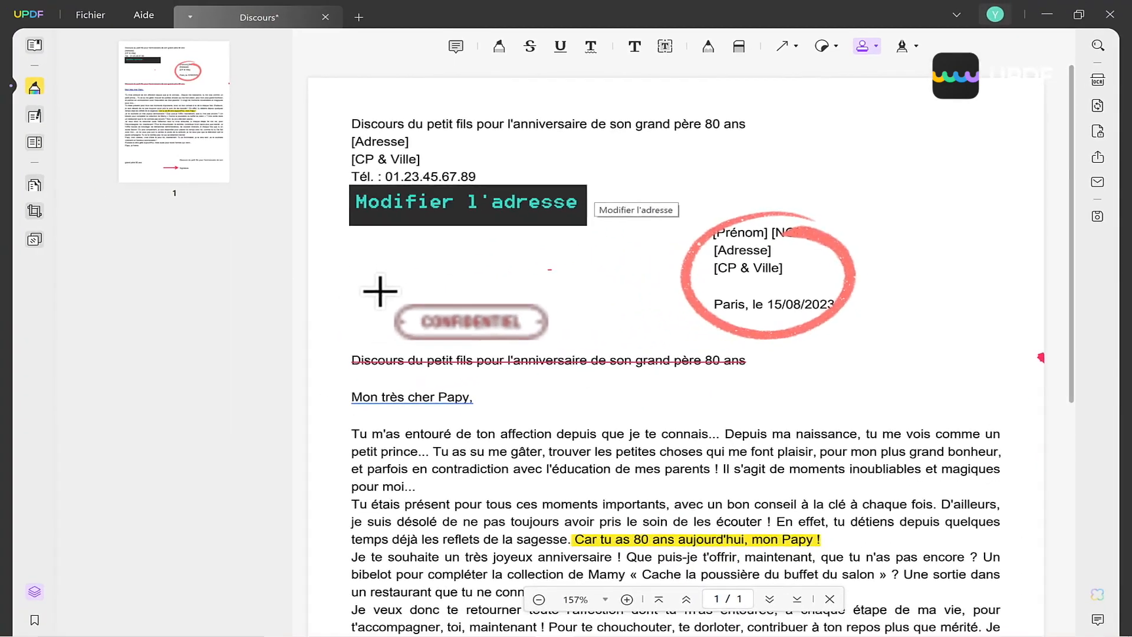
pyautogui.scroll(-3, 469, 308)
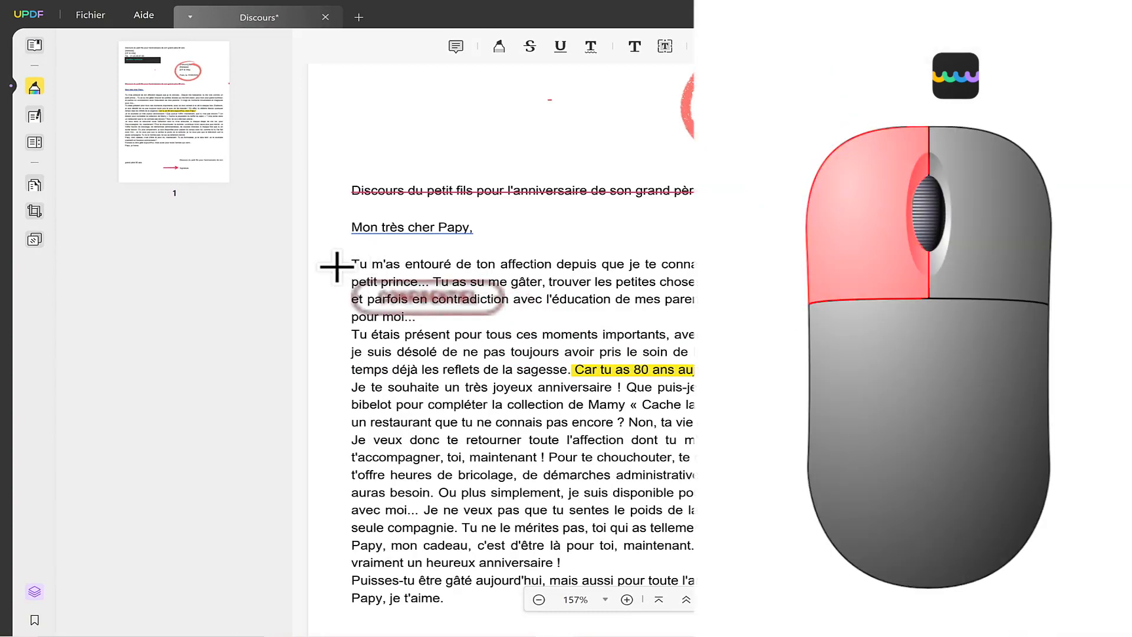
pyautogui.click(337, 267)
pyautogui.moveTo(411, 318); pyautogui.dragTo(622, 410)
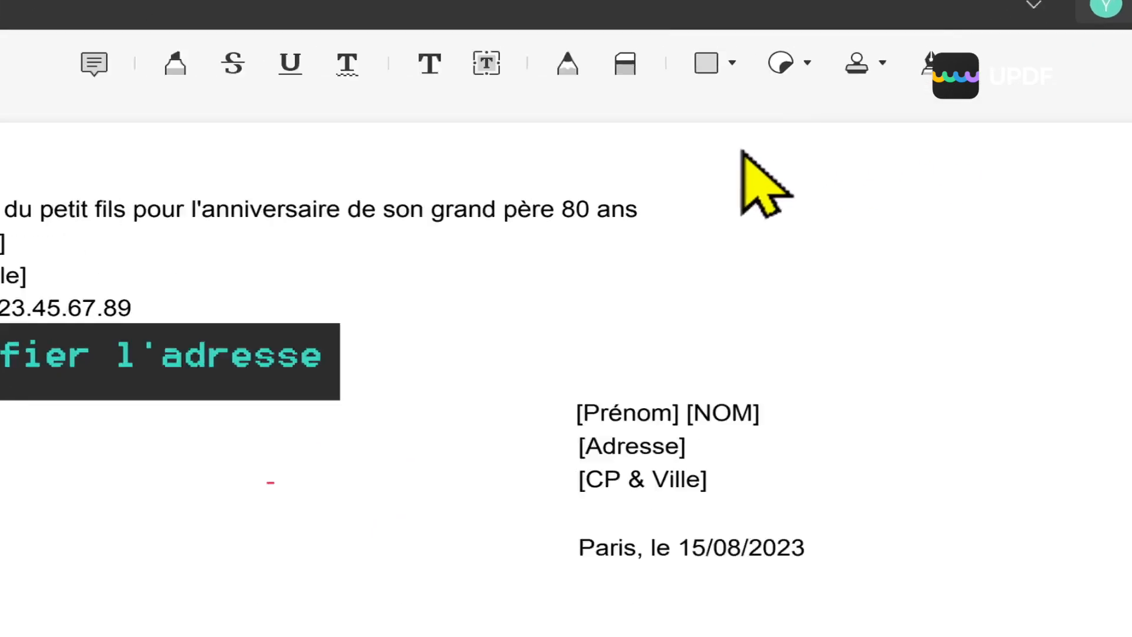
# Set the shape tool to a red arrow and increase its line thickness.
pyautogui.click(793, 48)
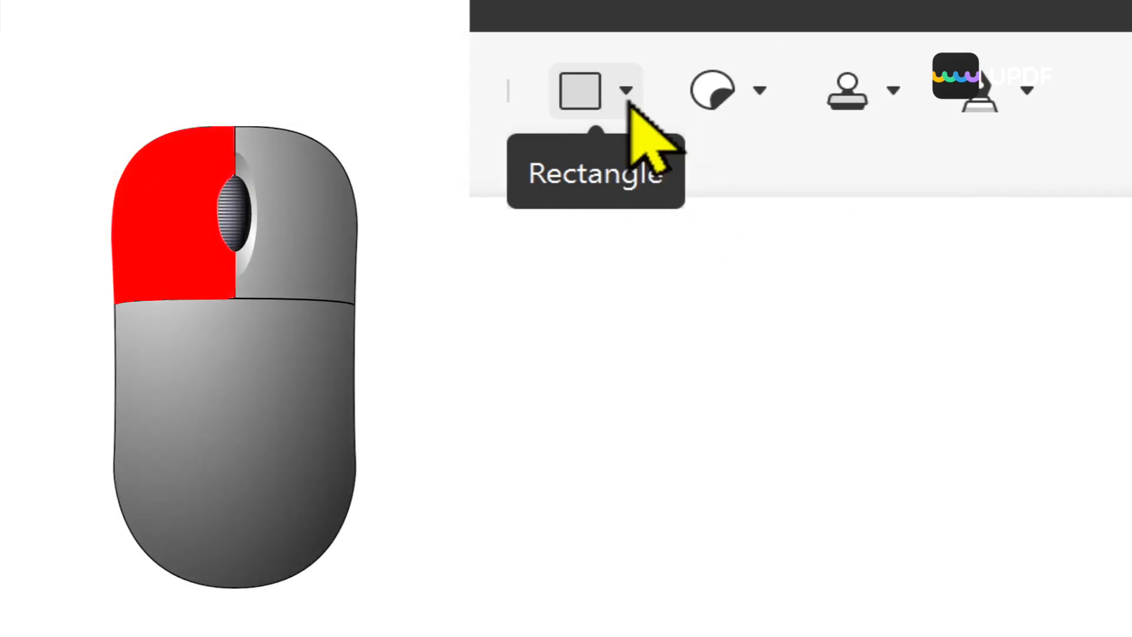
pyautogui.click(582, 94)
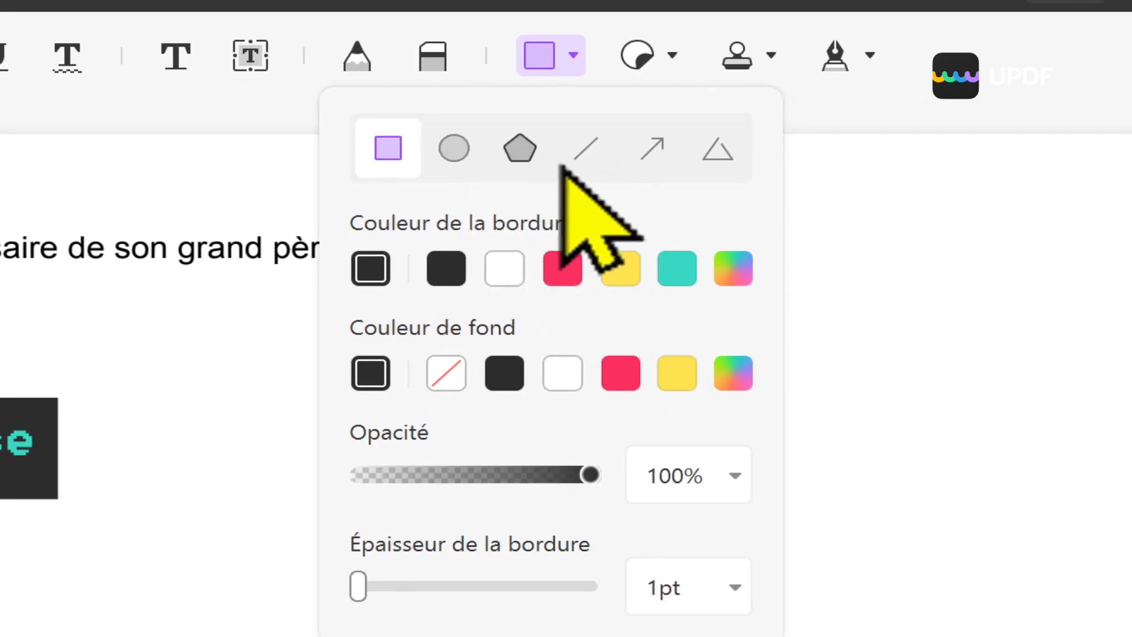
pyautogui.click(652, 150)
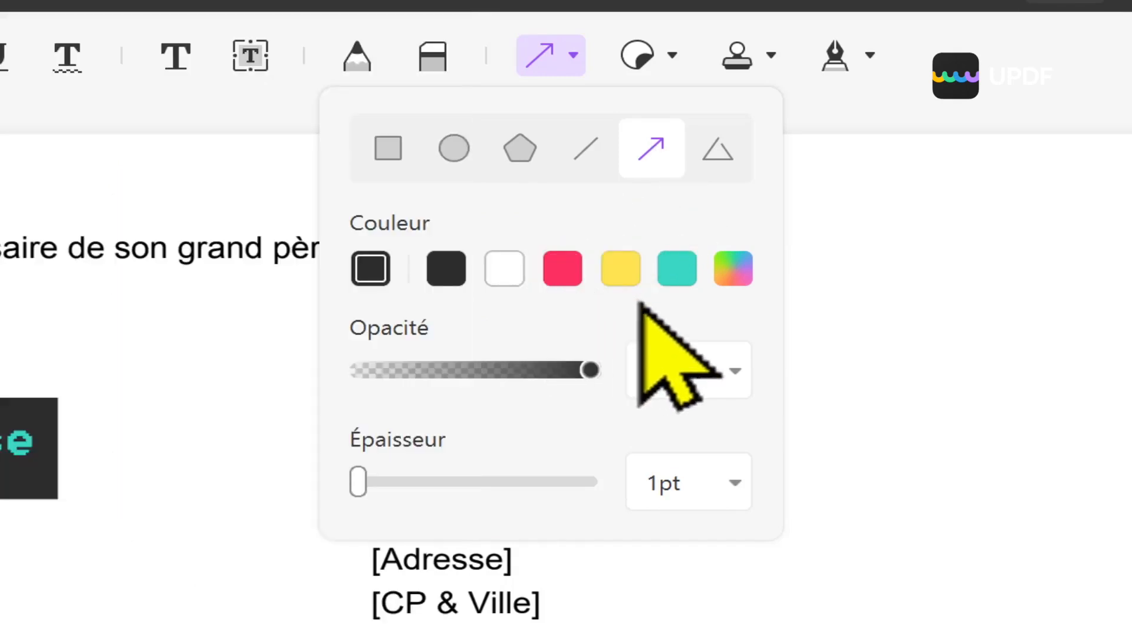
pyautogui.click(566, 270)
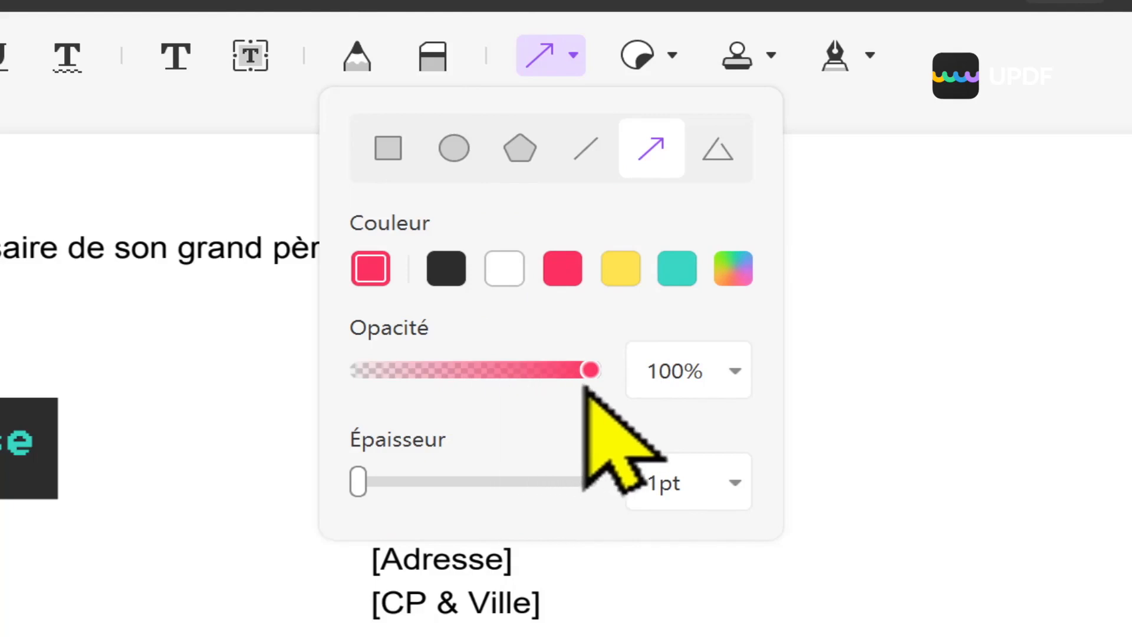
pyautogui.moveTo(371, 494); pyautogui.dragTo(404, 494)
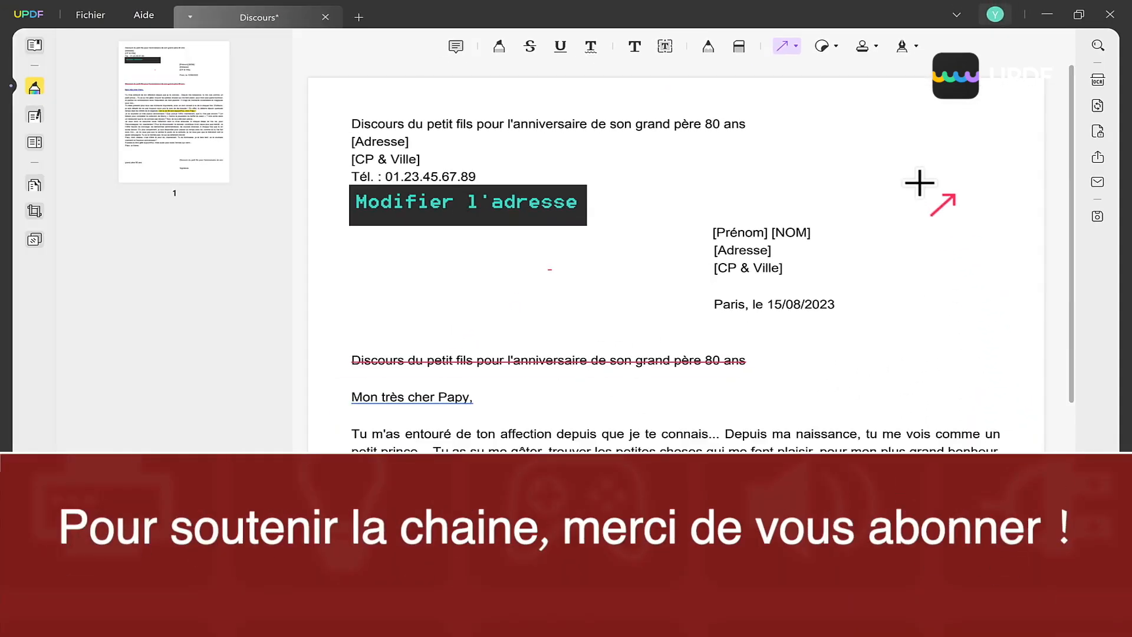
# Draw a horizontal red arrow pointing to the word "Signature" at the end of the letter.
pyautogui.scroll(-3, 919, 183)
pyautogui.scroll(-3, 919, 183)
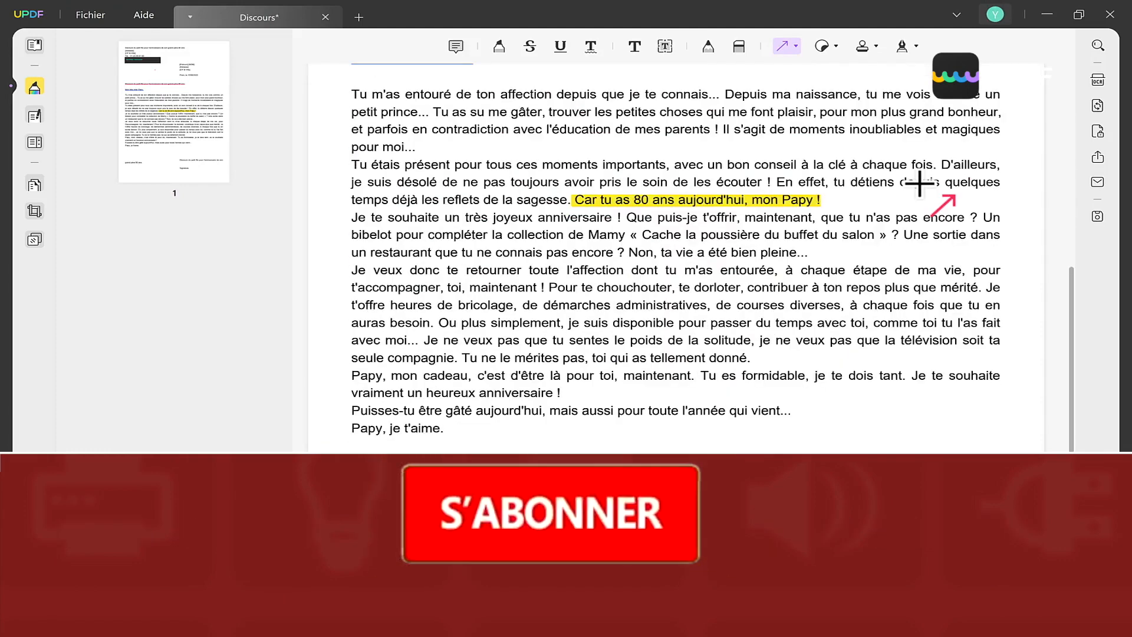
pyautogui.scroll(-1, 919, 183)
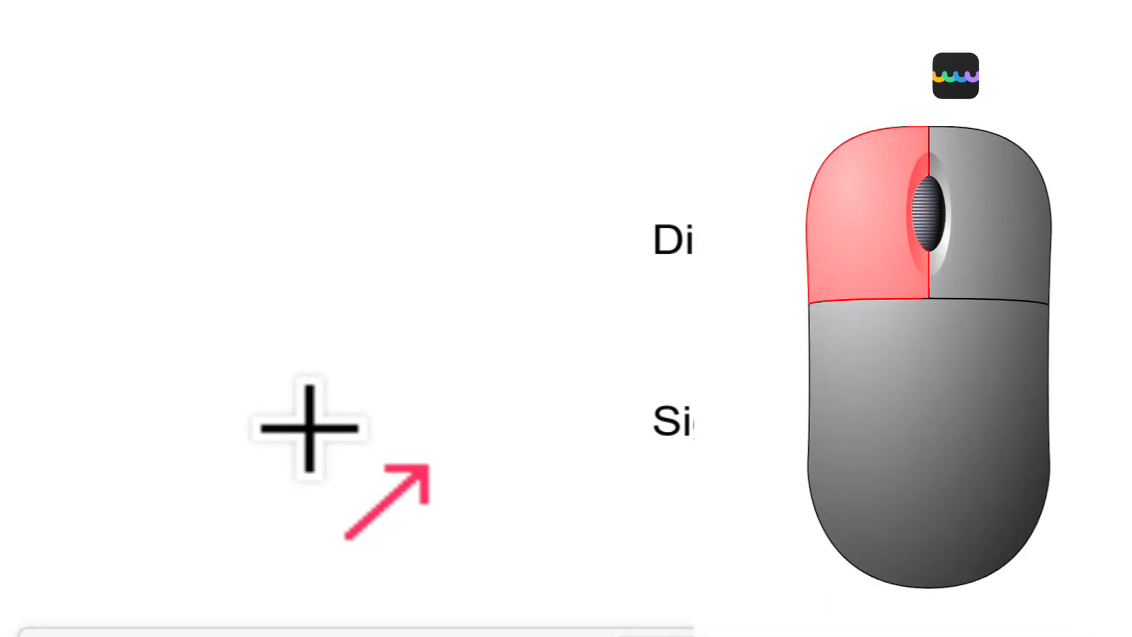
pyautogui.click(308, 419)
pyautogui.moveTo(311, 420)
pyautogui.mouseDown()
pyautogui.moveTo(554, 437)
pyautogui.moveTo(607, 418)
pyautogui.mouseUp()
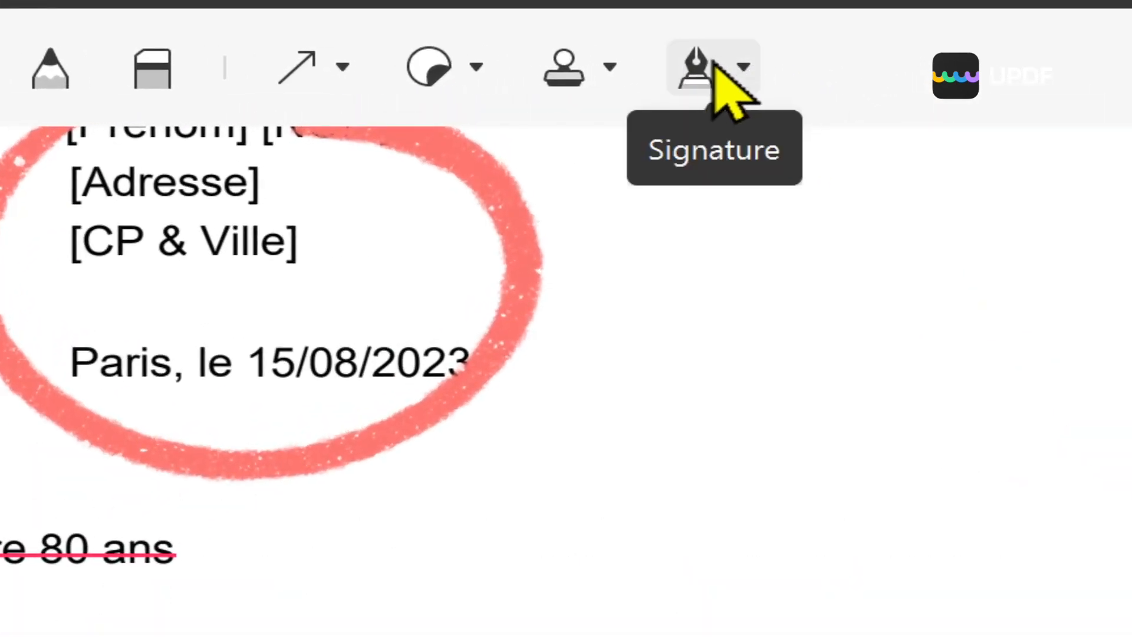
# Create a new handwritten black signature by drawing the signer's first name with a flourish underneath.
pyautogui.click(704, 68)
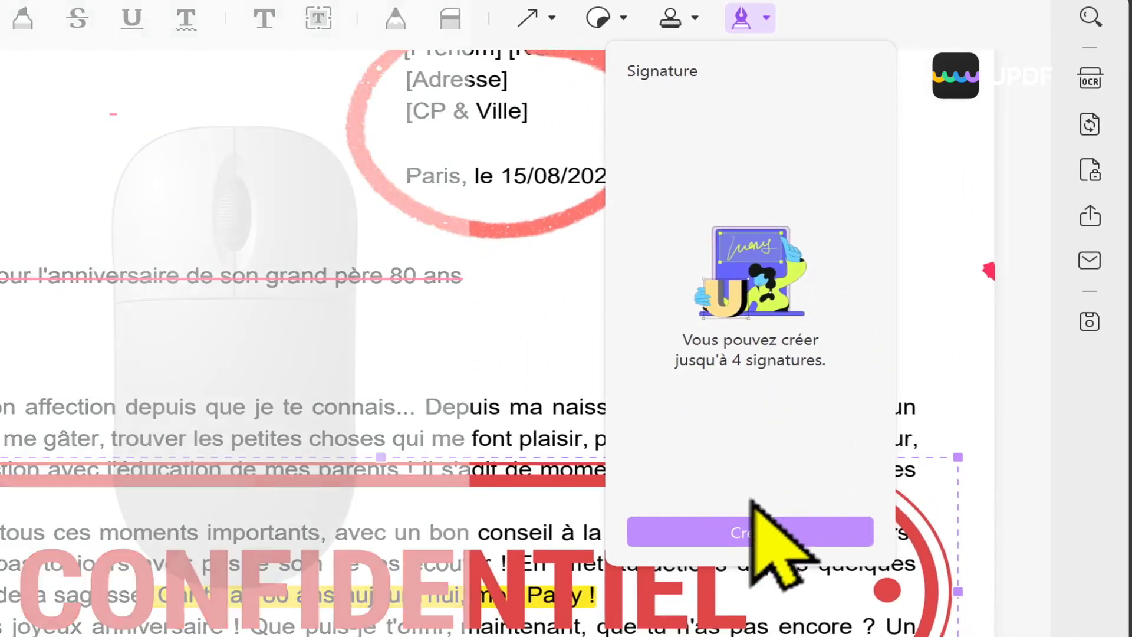
pyautogui.click(777, 528)
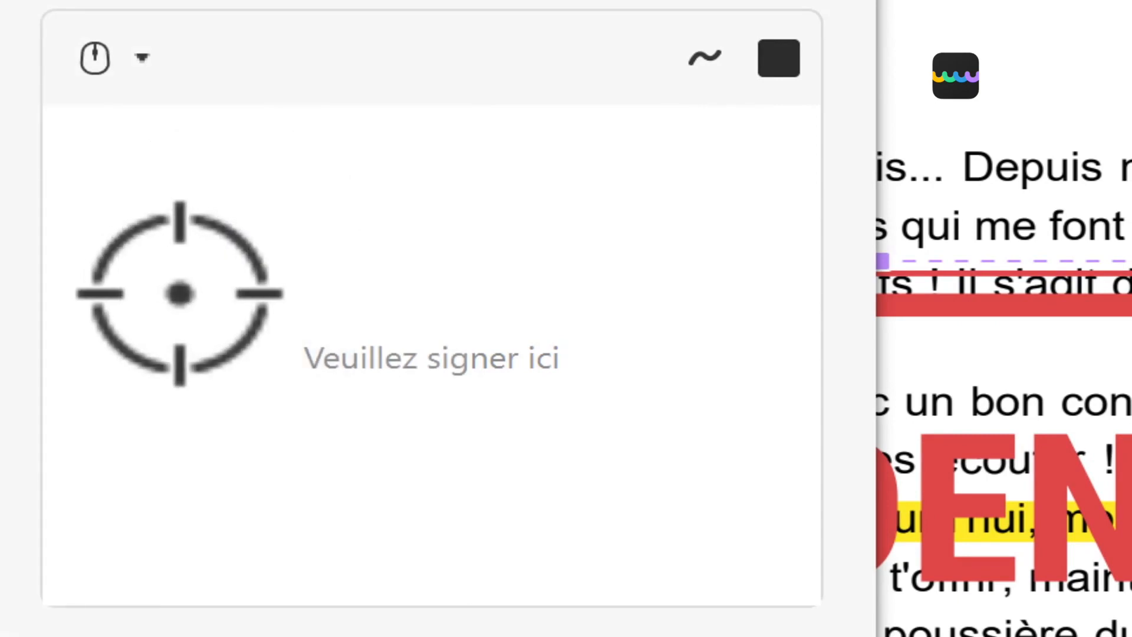
pyautogui.moveTo(160, 258); pyautogui.dragTo(166, 377)
pyautogui.moveTo(110, 285); pyautogui.dragTo(194, 253)
pyautogui.moveTo(281, 212)
pyautogui.mouseDown()
pyautogui.moveTo(255, 346)
pyautogui.moveTo(351, 260)
pyautogui.moveTo(419, 260)
pyautogui.moveTo(520, 289)
pyautogui.moveTo(594, 293)
pyautogui.moveTo(687, 348)
pyautogui.moveTo(619, 307)
pyautogui.moveTo(1055, 256)
pyautogui.mouseUp()
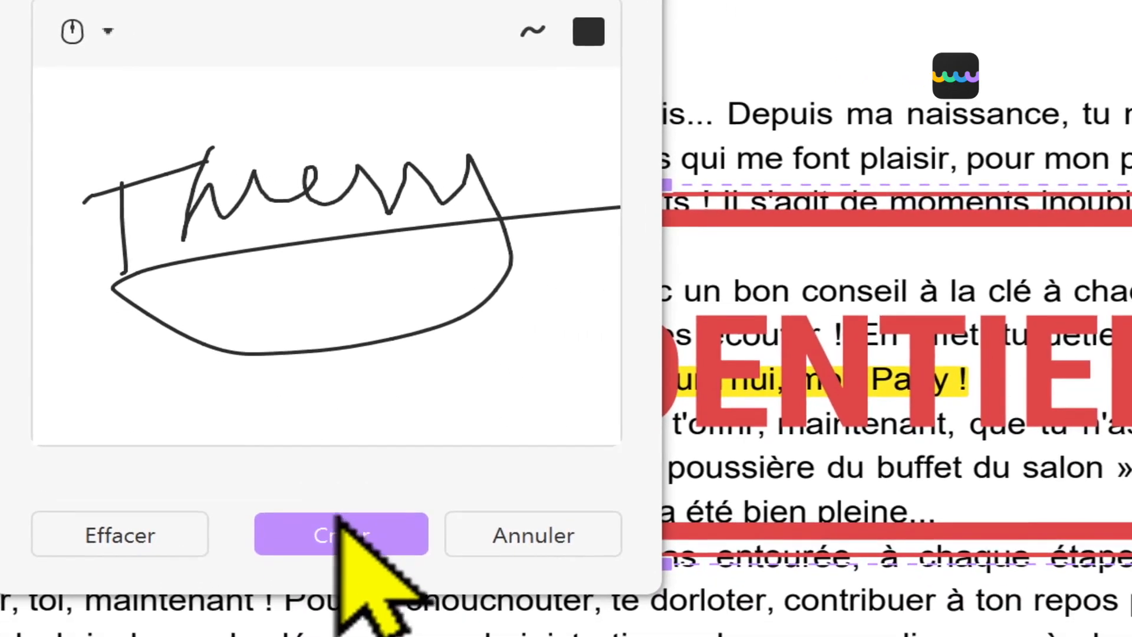
pyautogui.click(372, 527)
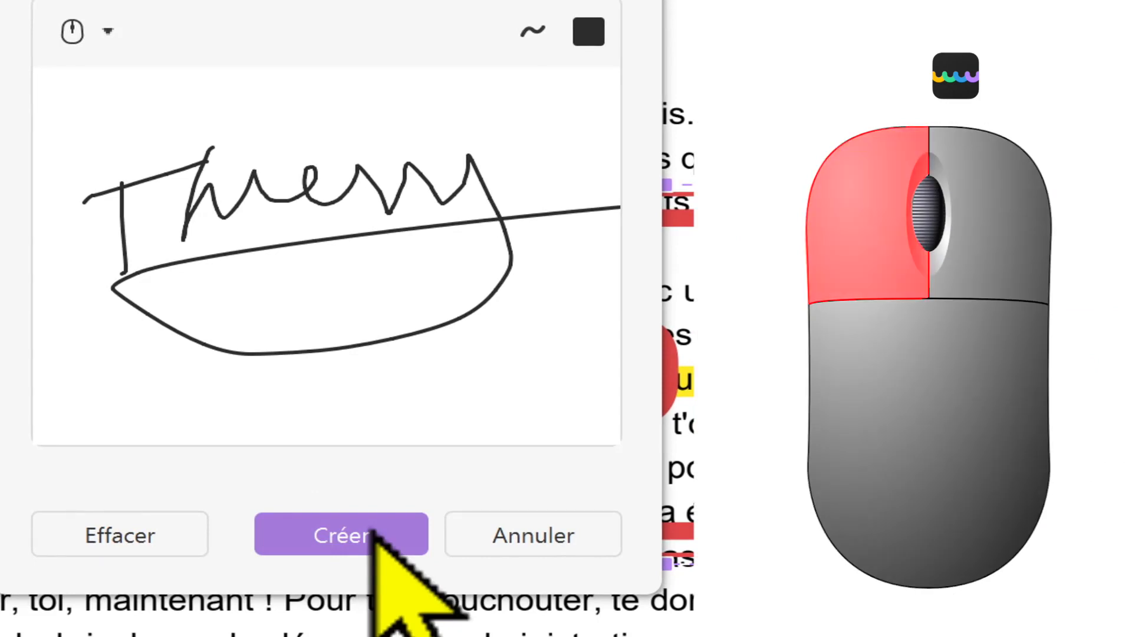
pyautogui.click(373, 527)
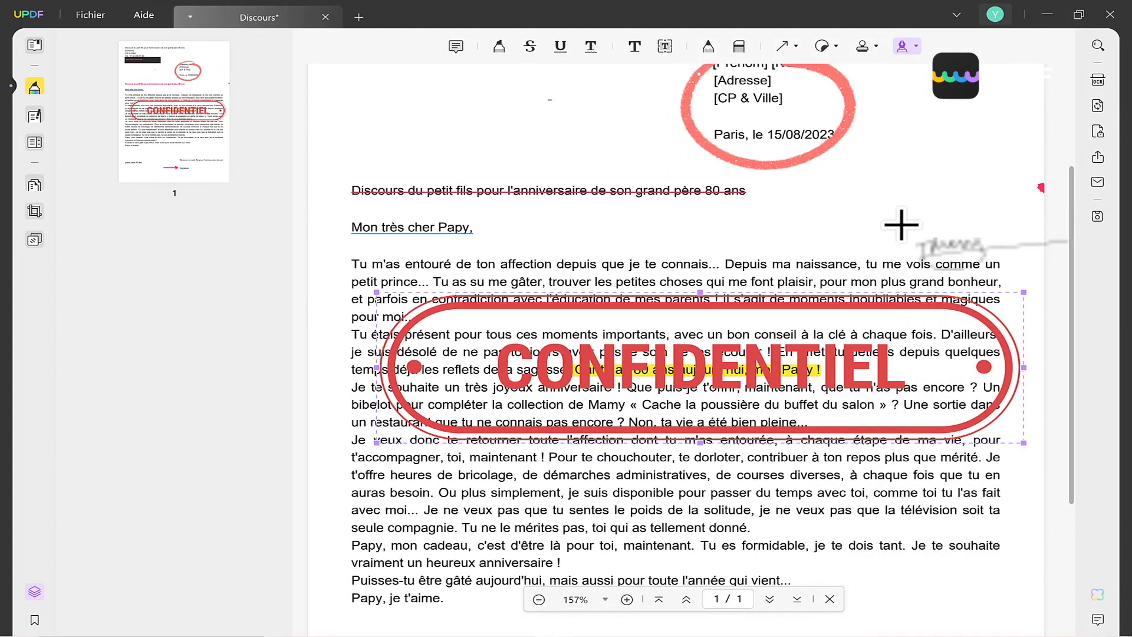
# Place the handwritten signature below the word "Signature" at the end of the letter and enlarge it.
pyautogui.scroll(-3, 901, 224)
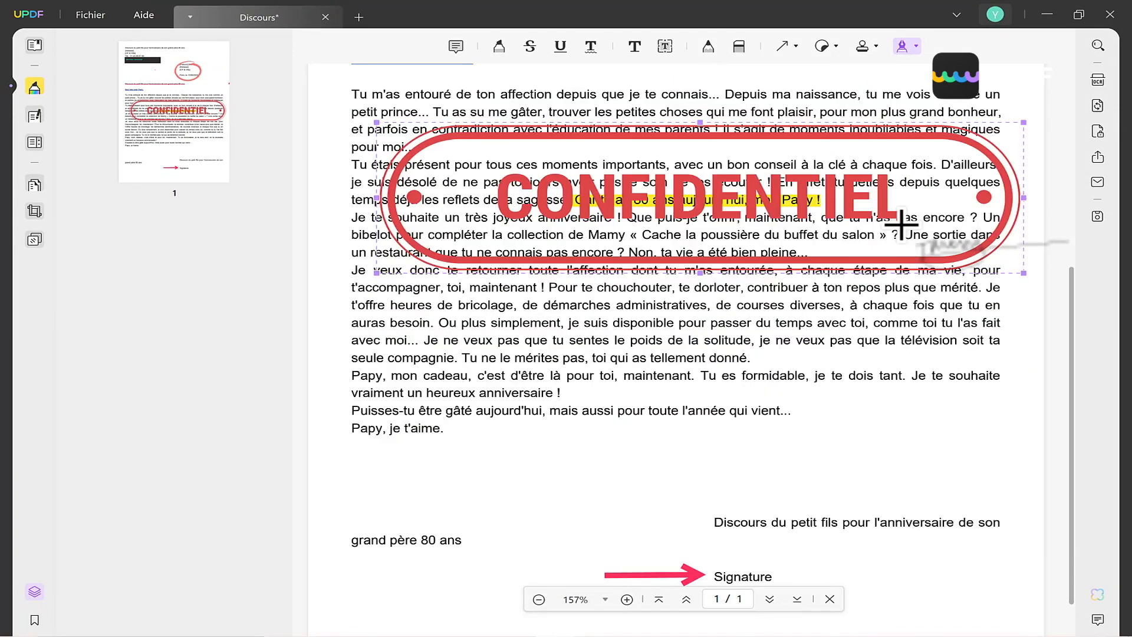
pyautogui.scroll(-1, 901, 224)
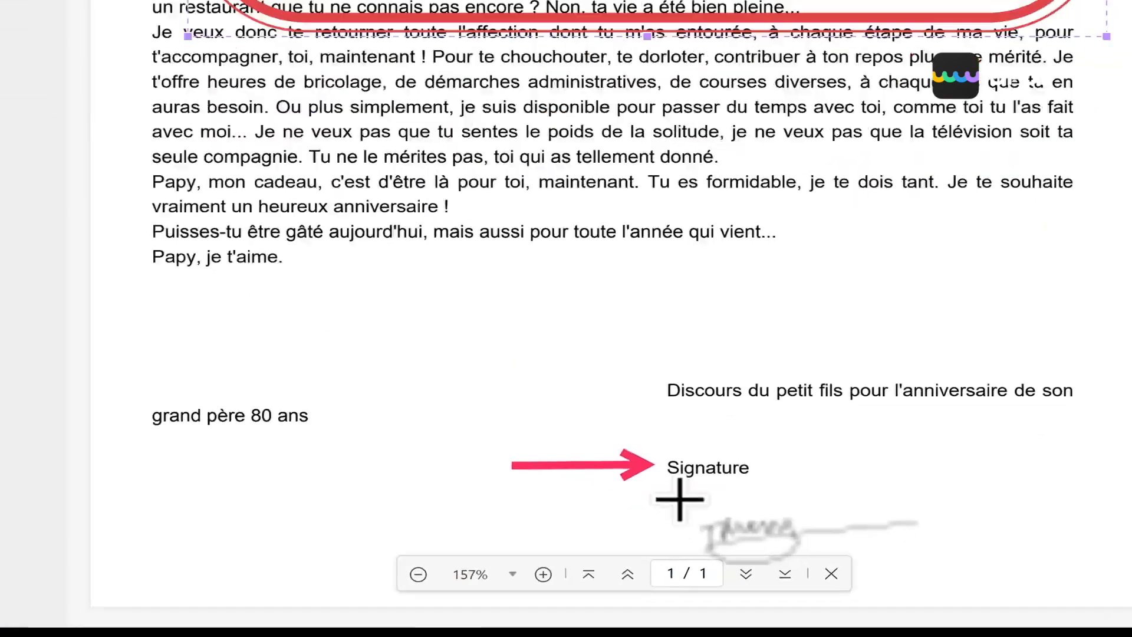
pyautogui.moveTo(723, 547); pyautogui.dragTo(723, 548)
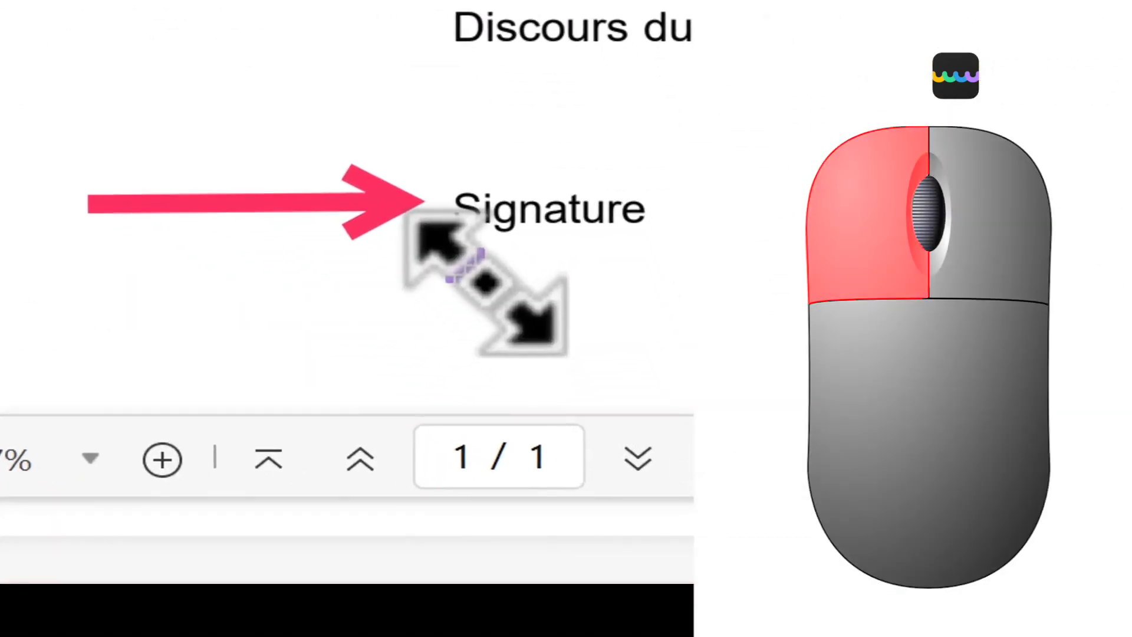
pyautogui.moveTo(485, 283)
pyautogui.mouseDown()
pyautogui.moveTo(902, 396)
pyautogui.moveTo(1028, 498)
pyautogui.moveTo(1109, 430)
pyautogui.moveTo(1123, 440)
pyautogui.moveTo(1129, 498)
pyautogui.moveTo(1124, 430)
pyautogui.moveTo(996, 425)
pyautogui.moveTo(1123, 433)
pyautogui.moveTo(1131, 467)
pyautogui.mouseUp()
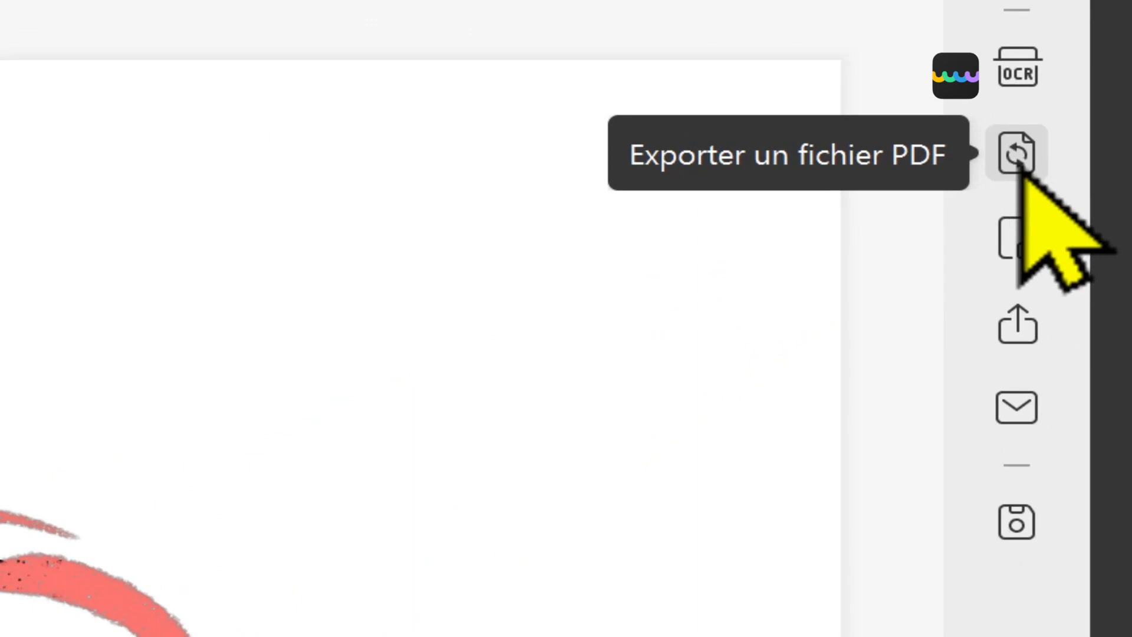
# Examine the PDF export options and the expiration date choices for sharing the file by link.
pyautogui.click(1017, 154)
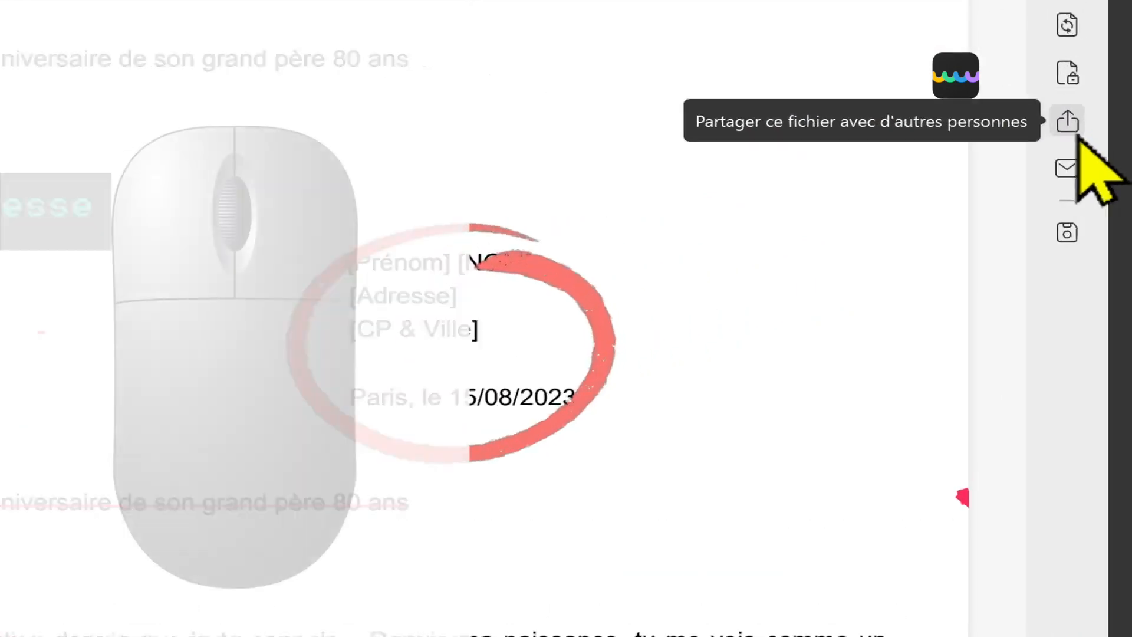
pyautogui.click(1097, 158)
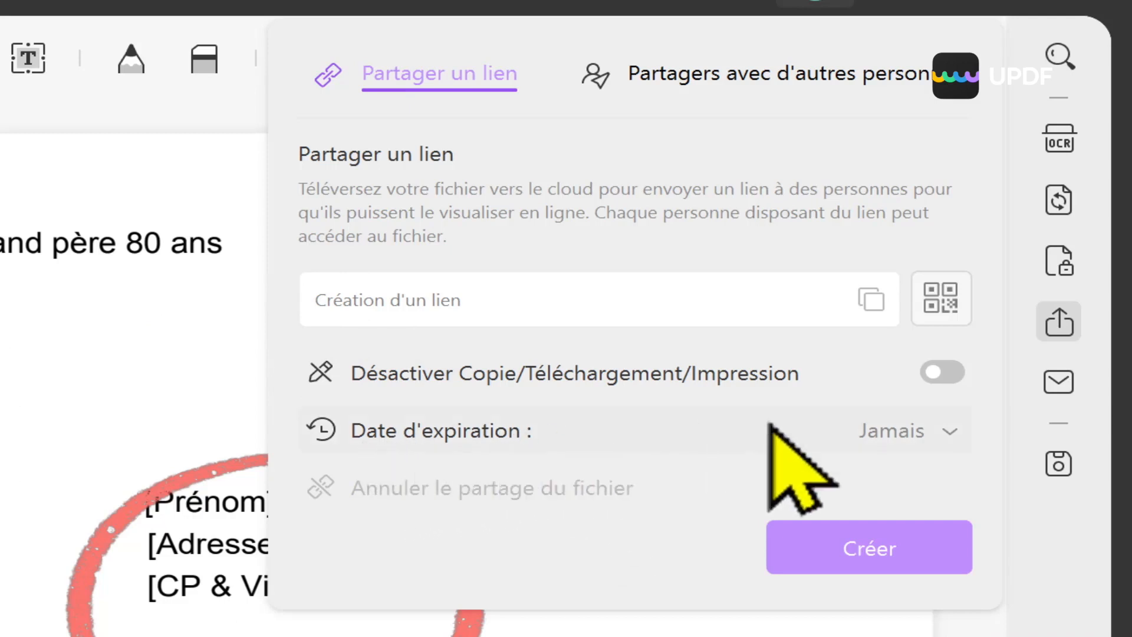
pyautogui.click(946, 436)
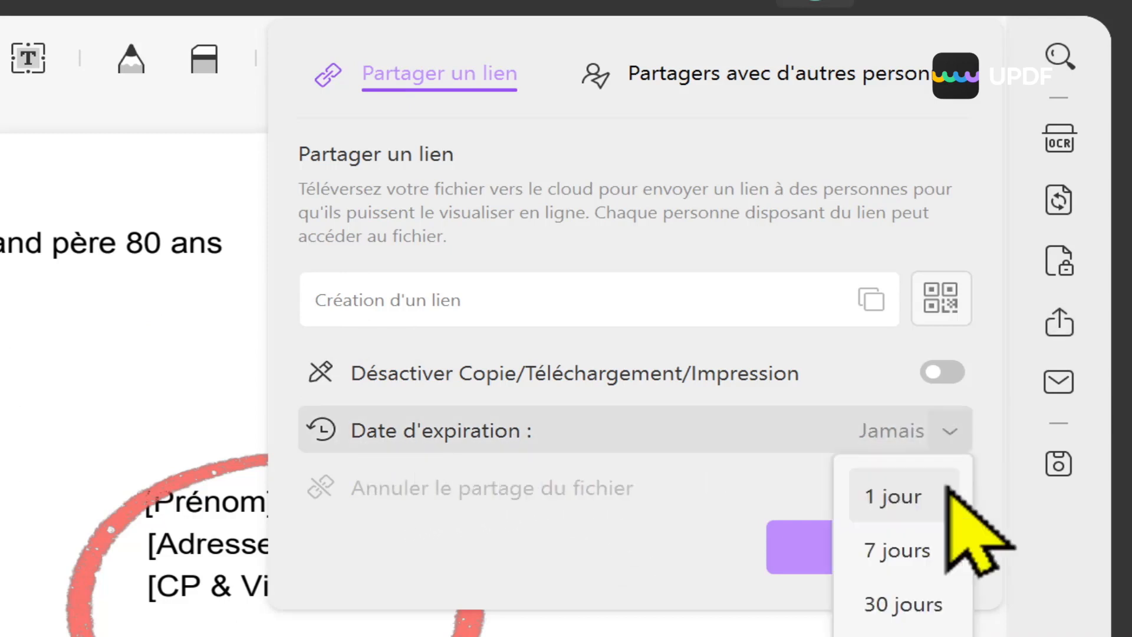